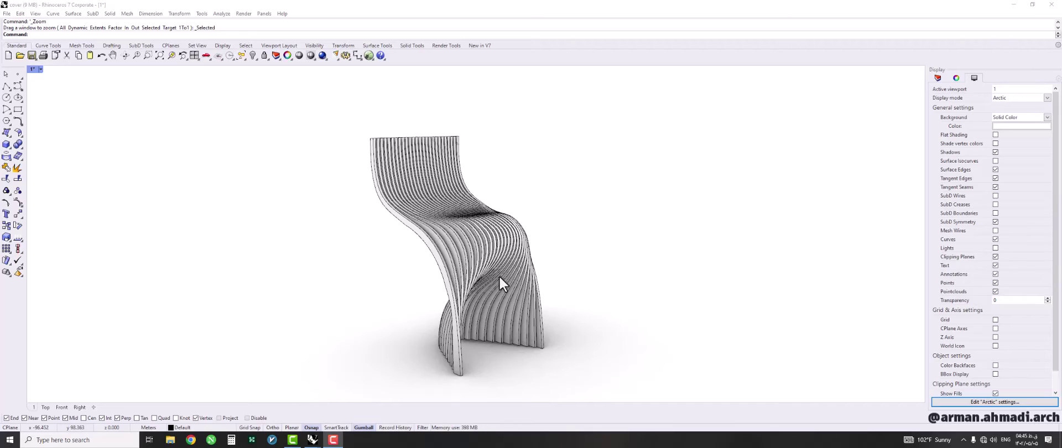
- Examine the finished slatted chair from several angles, both up close and as a whole
right_drag(499, 274, 468, 271)
scroll(402, 227, up, 5)
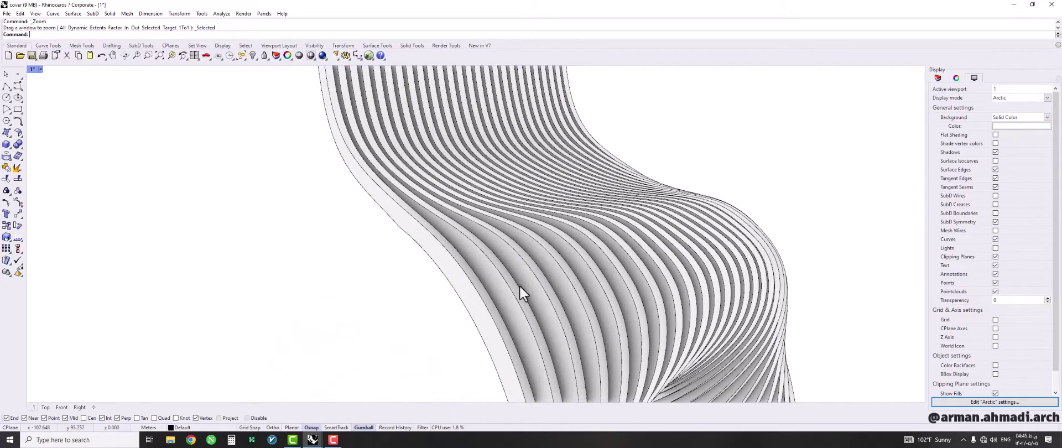
scroll(547, 260, down, 2)
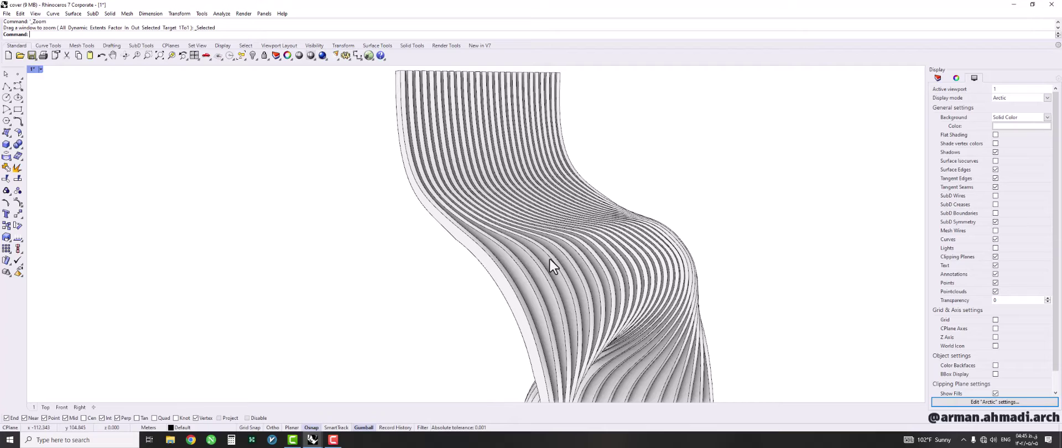
scroll(552, 258, down, 3)
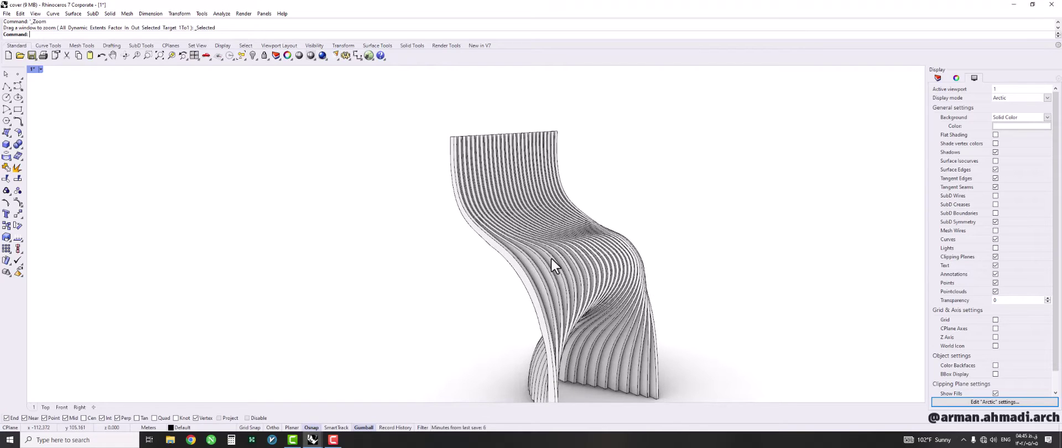
scroll(551, 257, down, 1)
right_drag(498, 290, 657, 274)
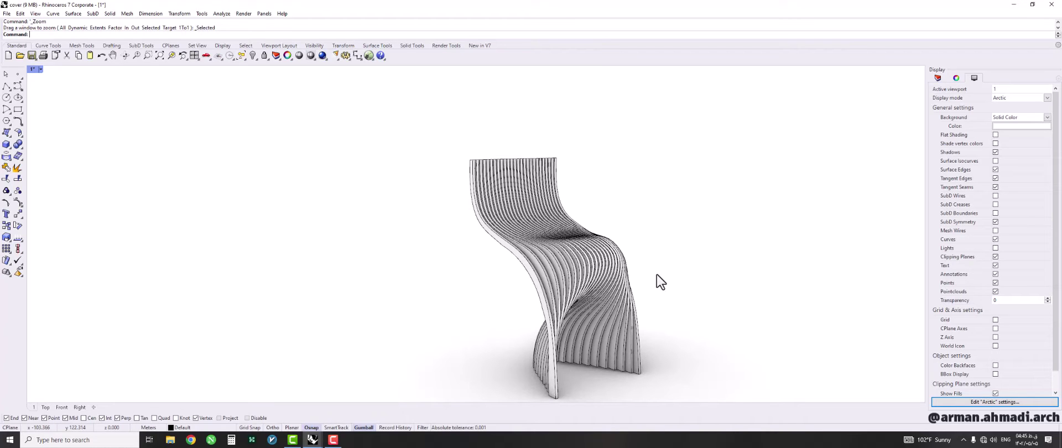
mouse_move(587, 274)
right_down()
mouse_move(521, 254)
mouse_move(480, 268)
mouse_move(578, 279)
right_up()
- Look over the blank Front-view document, return to the cover model, and orbit the finished chair to its side profile
mouse_move(312, 440)
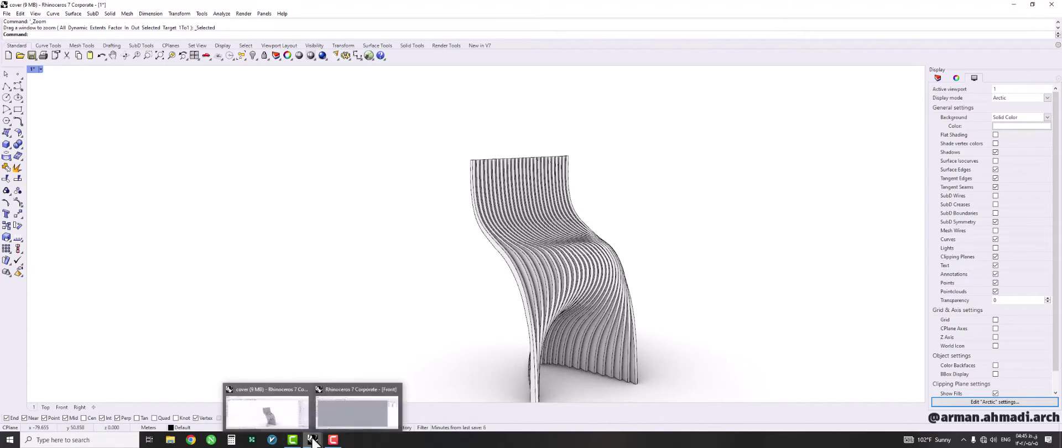
click(367, 413)
right_drag(430, 286, 500, 298)
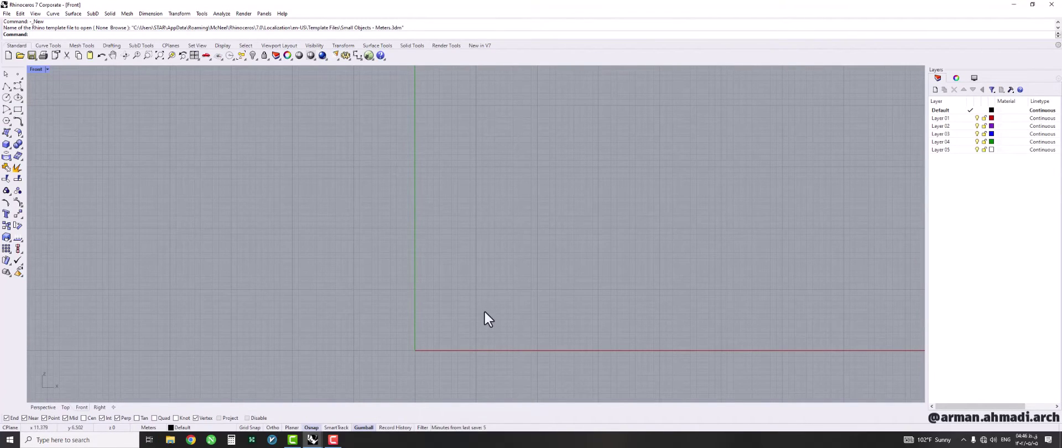
mouse_move(318, 442)
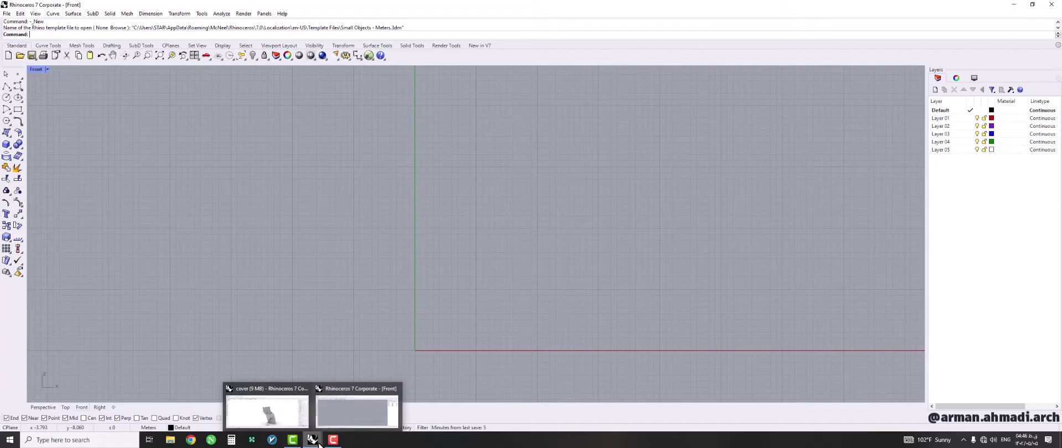
click(281, 425)
right_drag(485, 277, 567, 267)
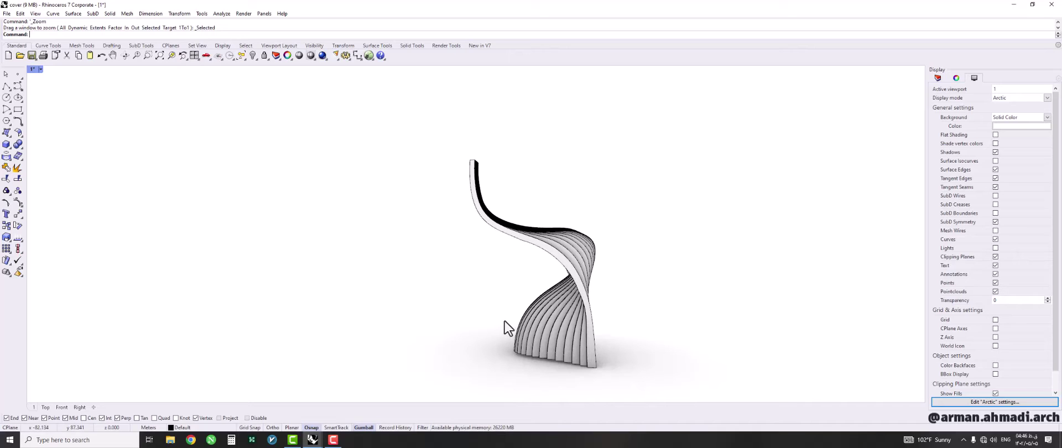
- In the blank document's Front view, start a degree 3 control-point curve with the Project object snap enabled
mouse_move(312, 440)
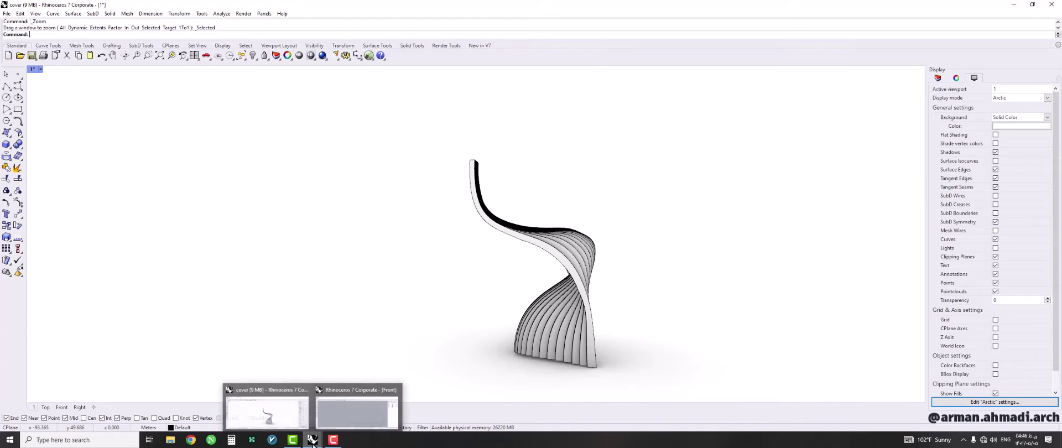
click(332, 406)
click(333, 406)
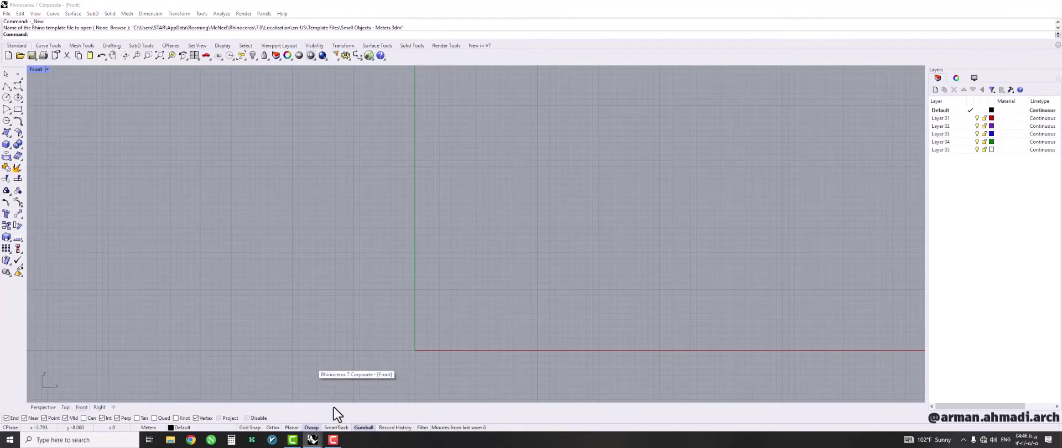
click(16, 86)
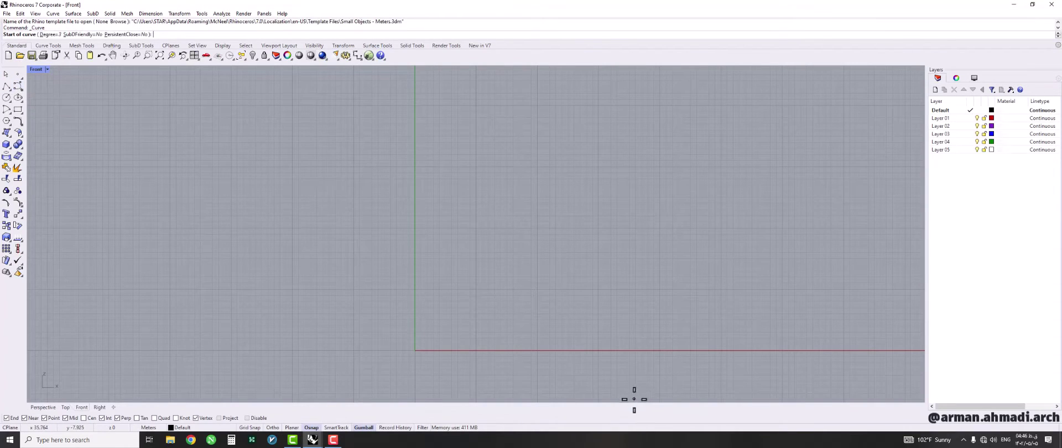
click(223, 417)
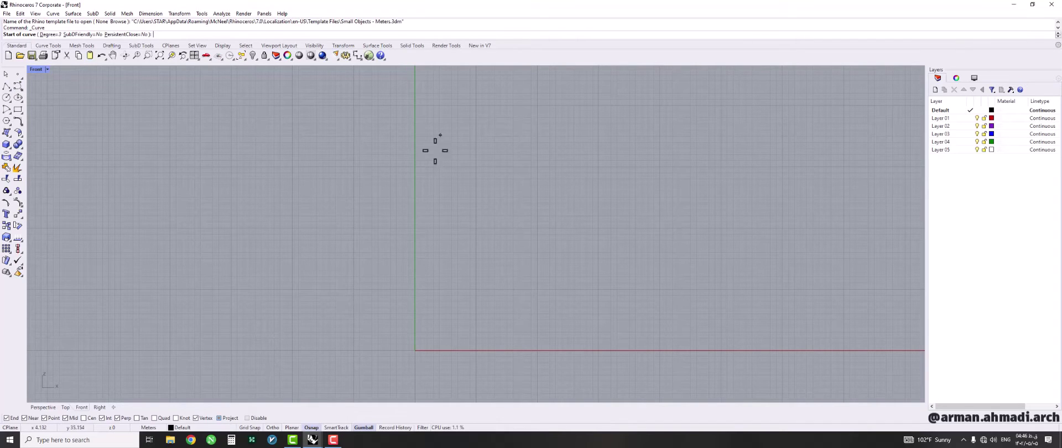
right_drag(436, 200, 387, 218)
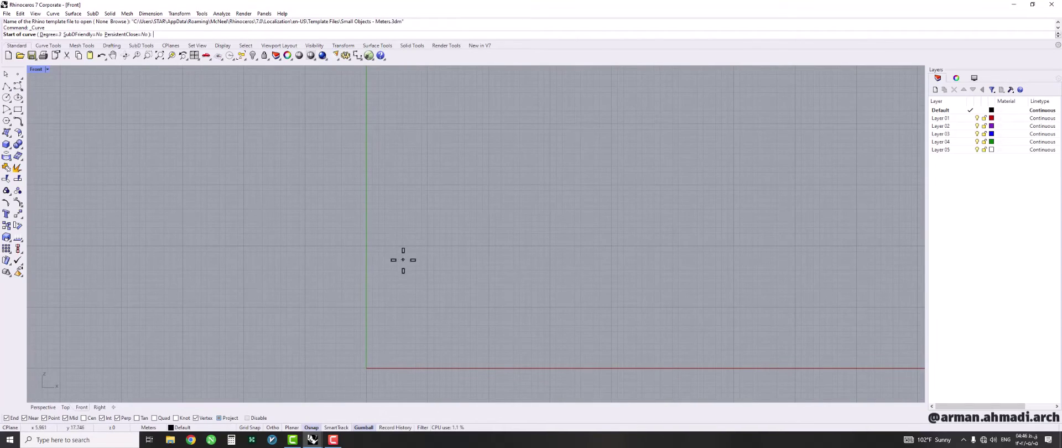
mouse_move(313, 439)
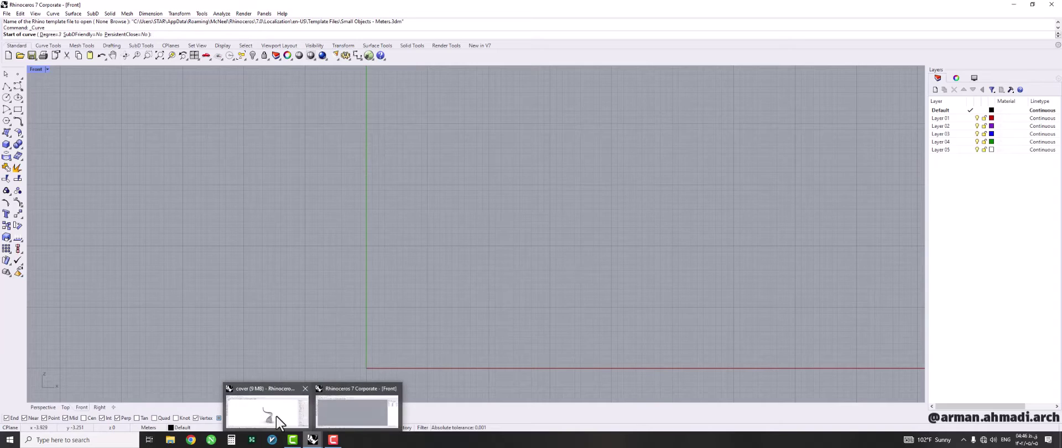
mouse_move(277, 416)
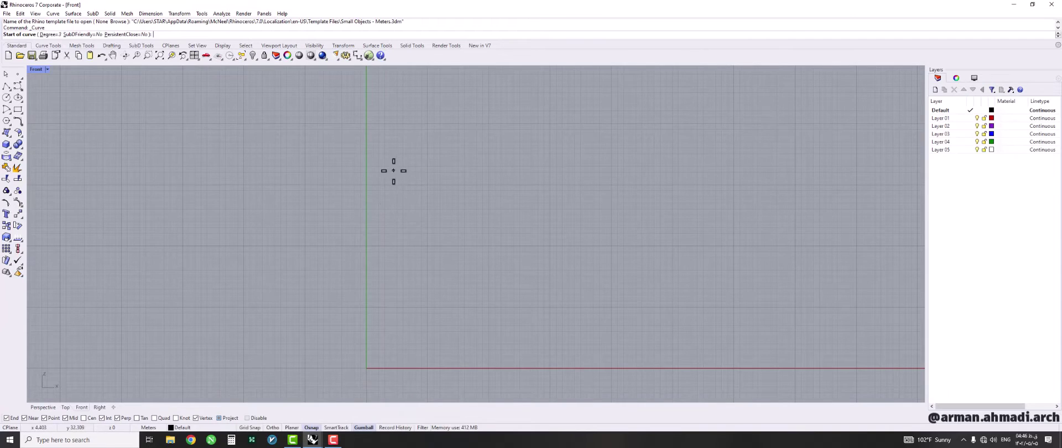
- Draw the chair's S-shaped side profile with ten control points, from the top of the backrest down to the X axis
click(393, 170)
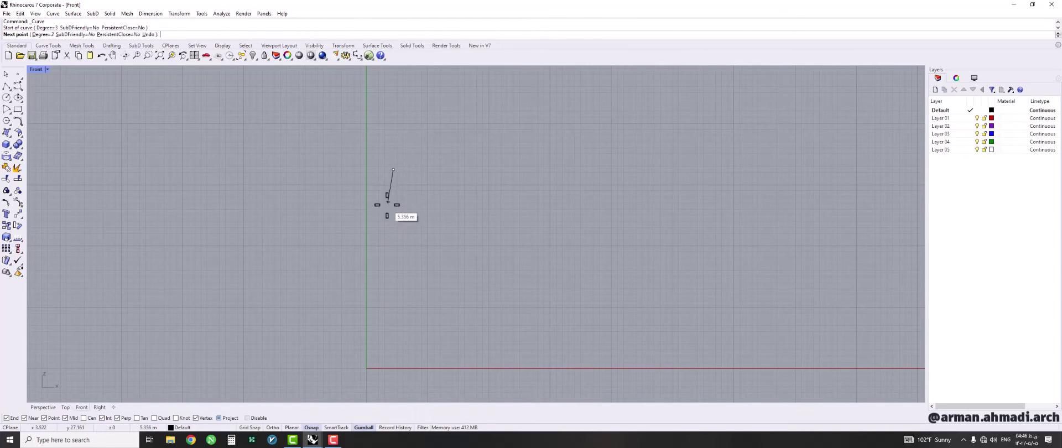
click(385, 211)
click(401, 230)
click(435, 234)
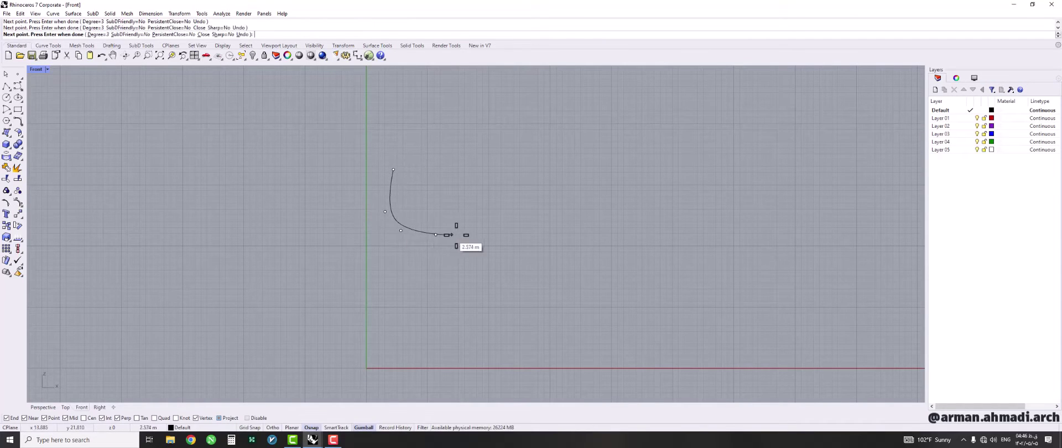
click(465, 237)
click(483, 255)
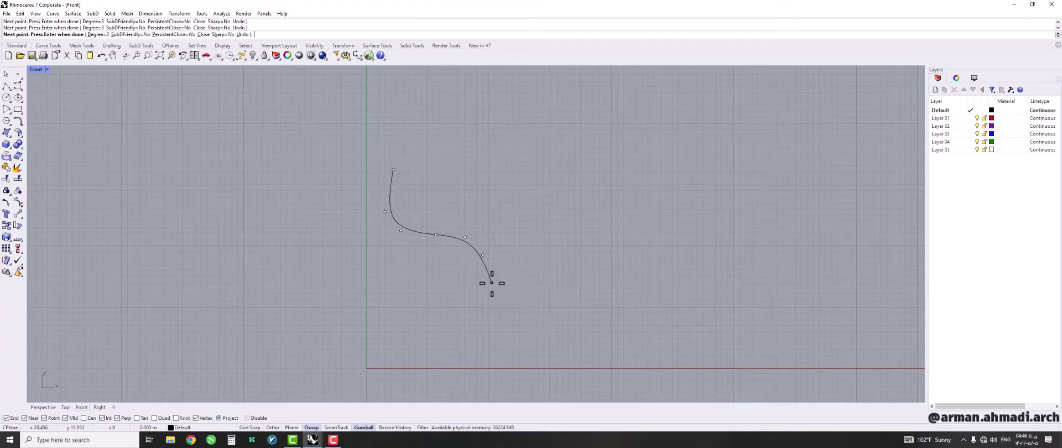
click(492, 282)
click(492, 315)
click(487, 345)
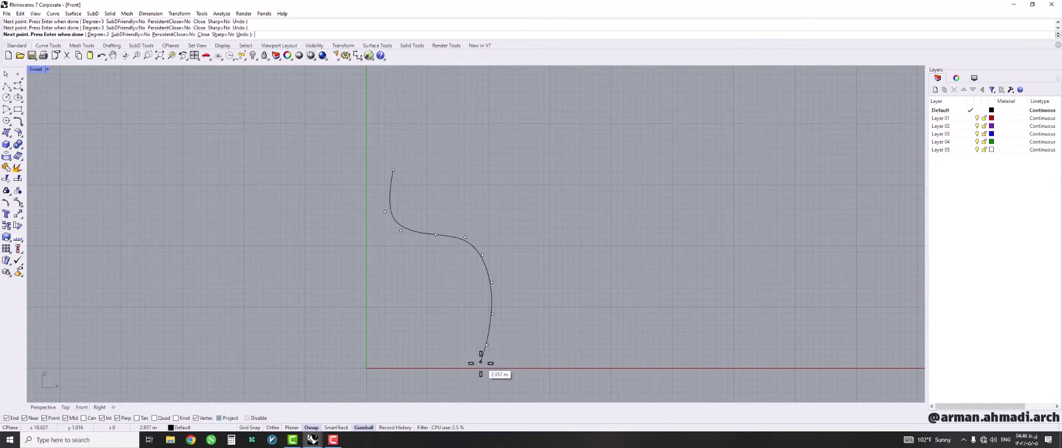
click(480, 368)
right_click(479, 368)
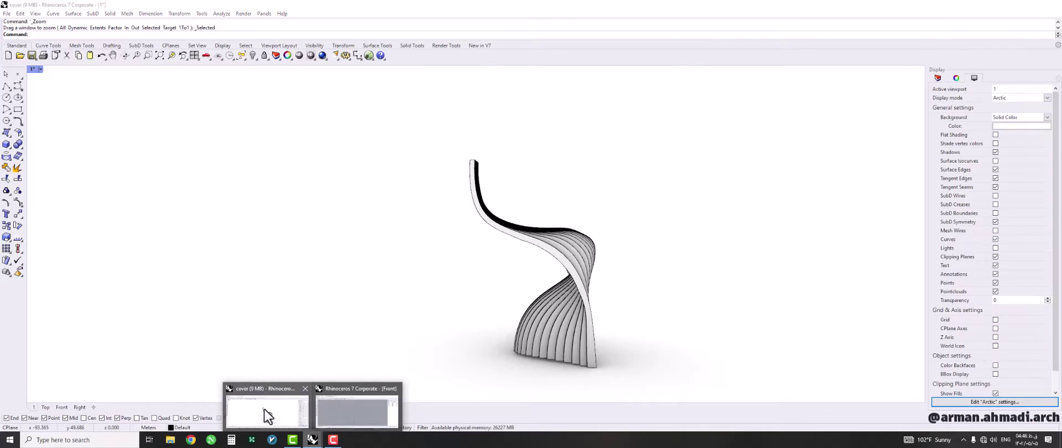
- Compare with the finished chair and shift the profile curve's two lowest control points horizontally outward, away from the vertical axis
click(267, 416)
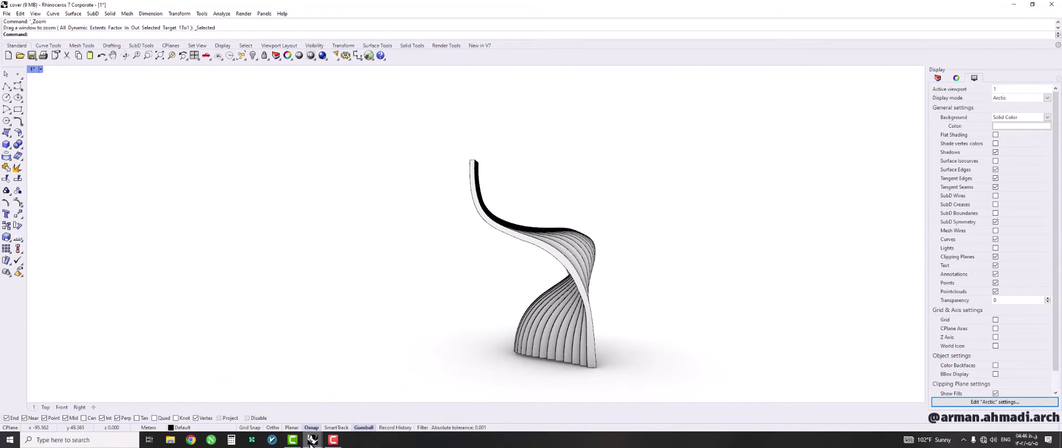
mouse_move(311, 439)
click(330, 413)
right_drag(502, 316, 472, 300)
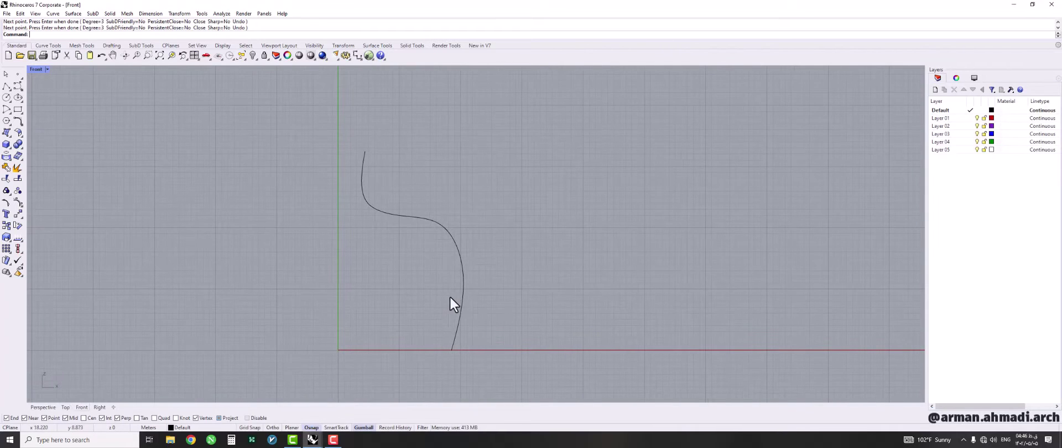
click(461, 298)
scroll(462, 313, up, 6)
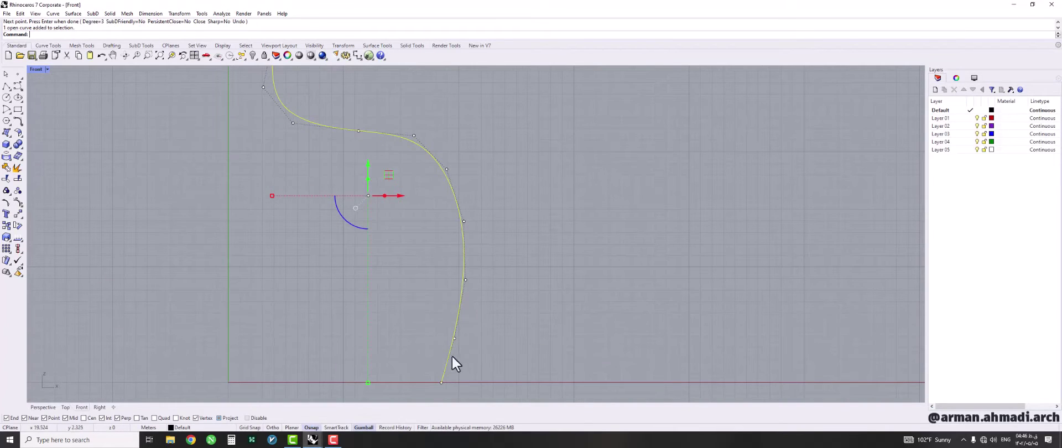
click(442, 382)
drag(467, 383, 486, 390)
click(454, 338)
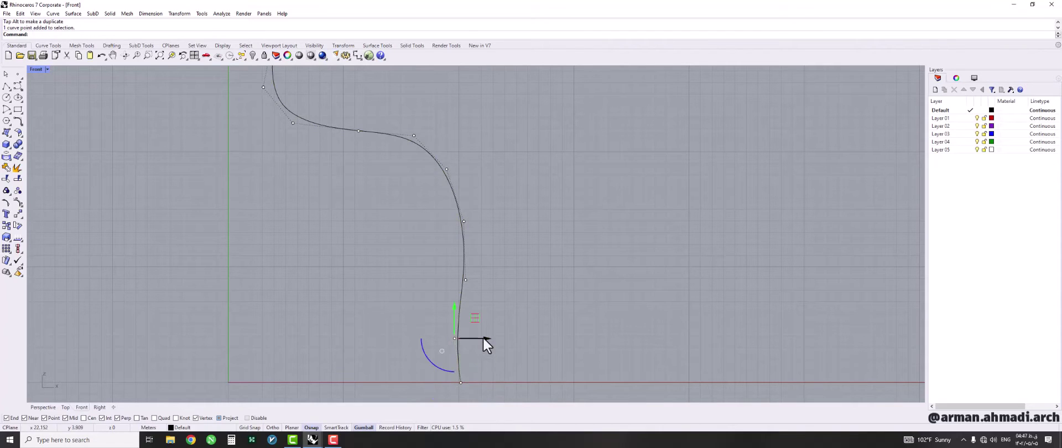
drag(482, 336, 492, 340)
- Nudge the third control point from the foot slightly up and outward to smooth the leg of the profile
click(465, 280)
right_drag(554, 273, 546, 295)
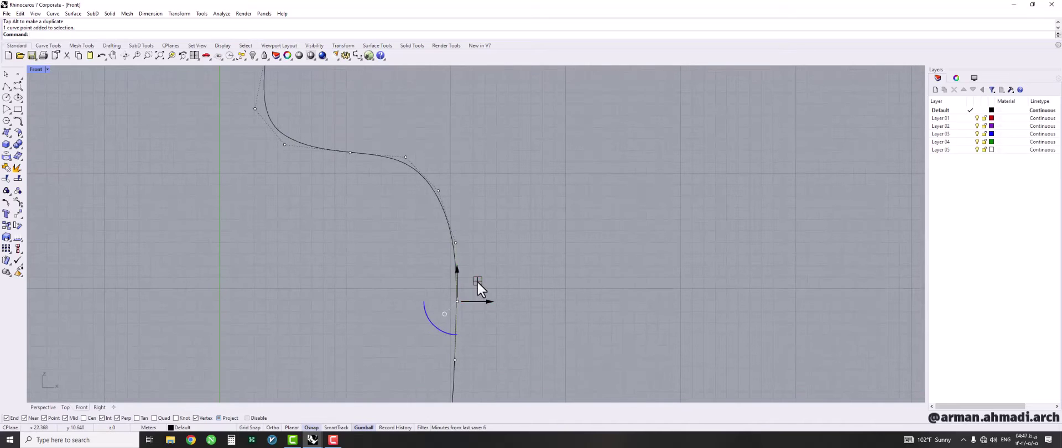
drag(478, 282, 480, 279)
key(Escape)
key(Escape)
- Check the finished chair's side view and lower the two control points at the seat's front bend slightly
scroll(479, 271, down, 10)
right_drag(521, 292, 493, 310)
mouse_move(314, 438)
click(297, 419)
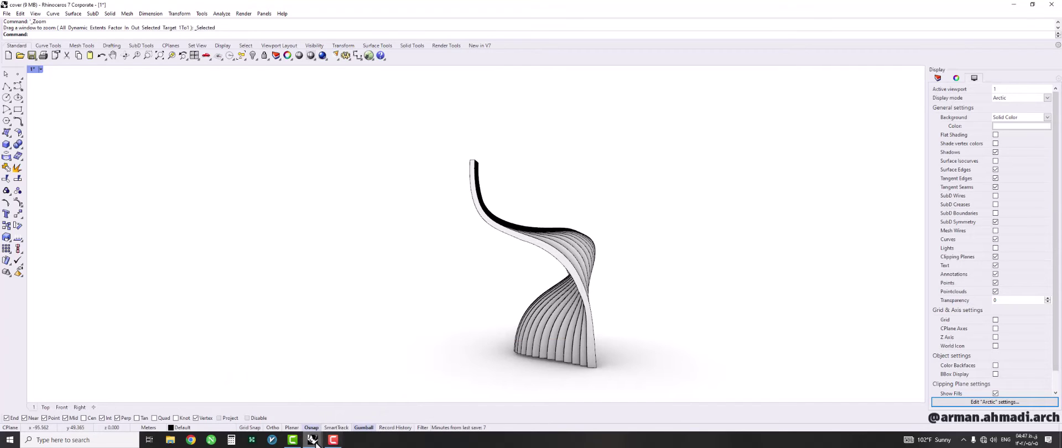
mouse_move(313, 439)
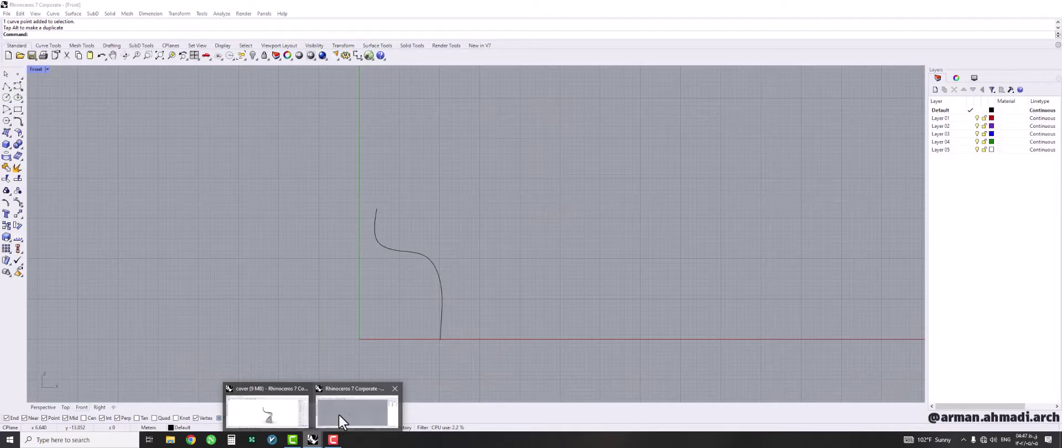
click(340, 415)
click(428, 261)
scroll(428, 257, up, 4)
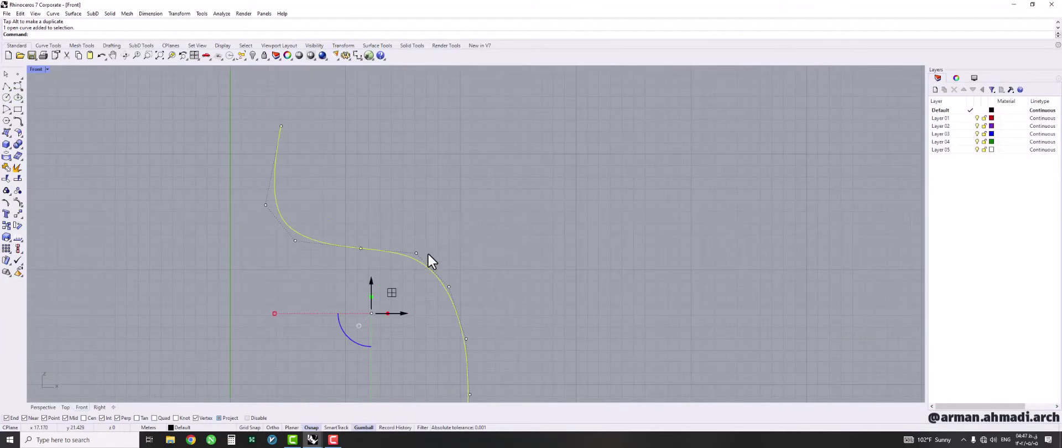
drag(470, 208, 404, 281)
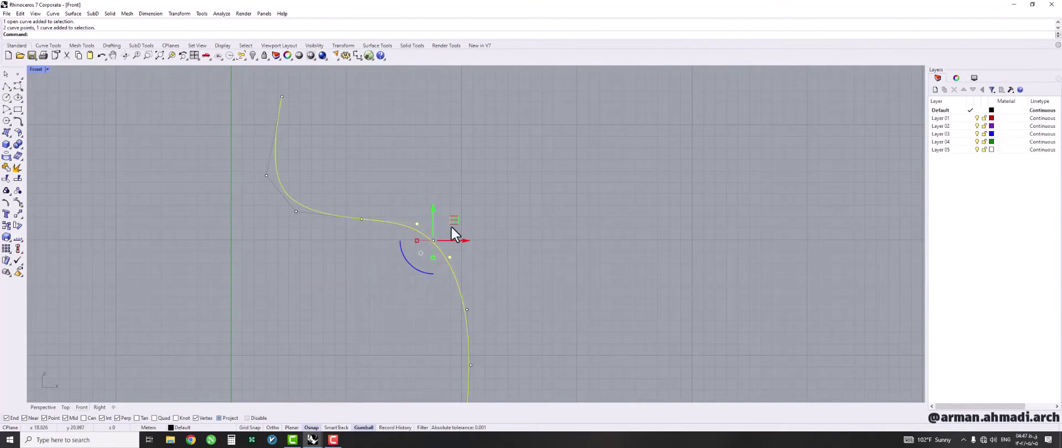
ctrl+click(443, 263)
right_drag(444, 263, 430, 279)
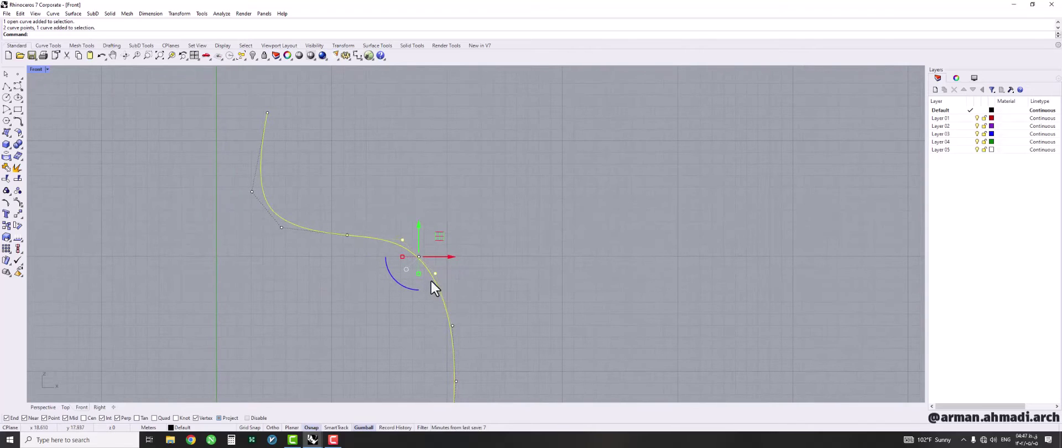
drag(444, 235, 442, 246)
- Lower the mid-seat control point and the one at the rear of the seat together
right_drag(514, 341, 573, 289)
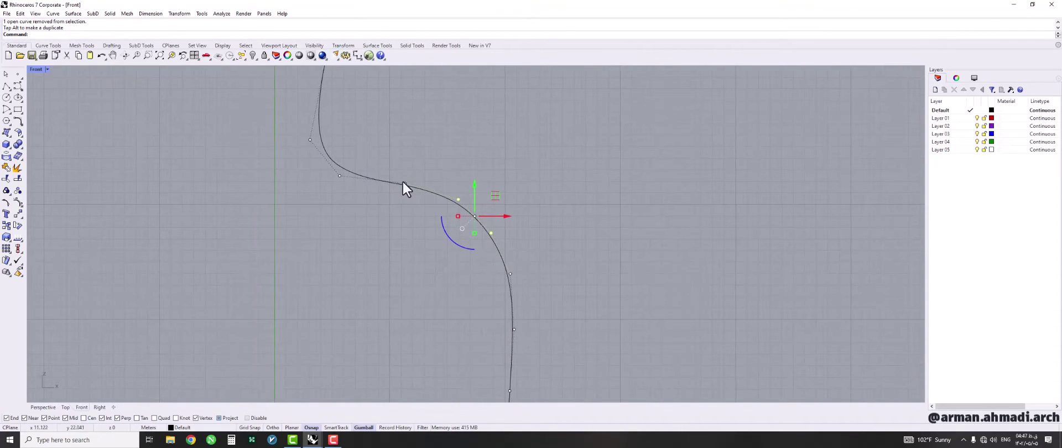
click(405, 183)
shift+click(340, 176)
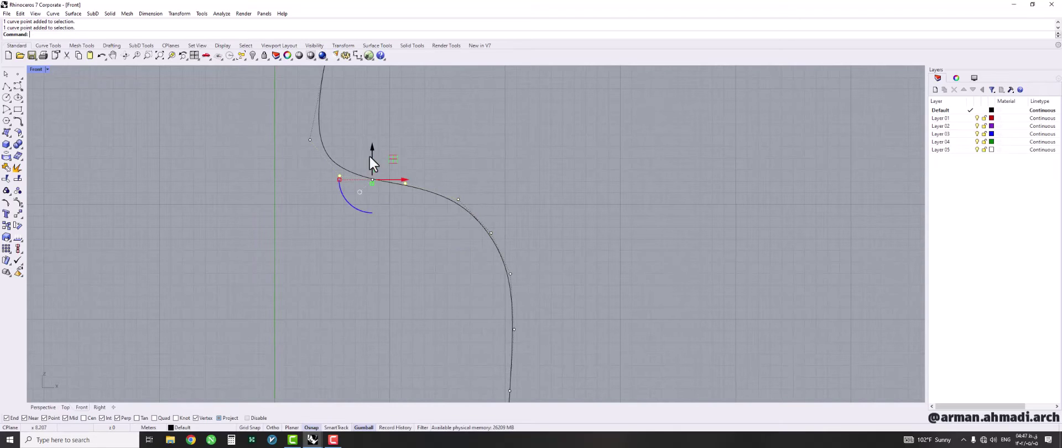
drag(369, 155, 371, 162)
key(Escape)
key(Escape)
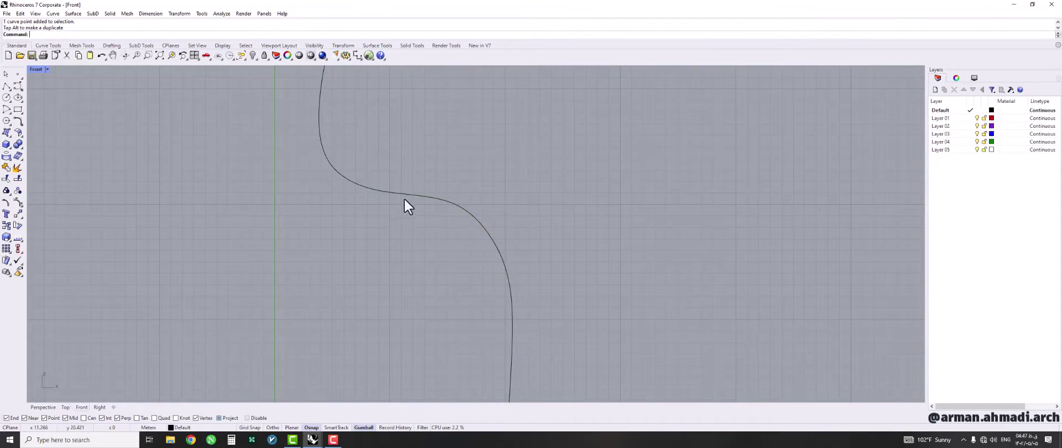
- Duplicate the profile curve sideways along the green axis in the perspective view and move the copy slightly farther from the original
right_drag(411, 198, 406, 234)
scroll(407, 234, down, 6)
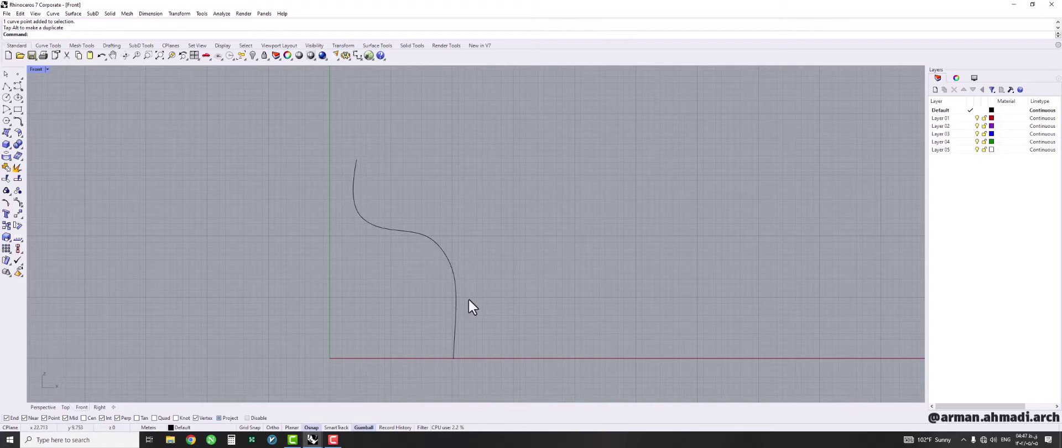
click(451, 283)
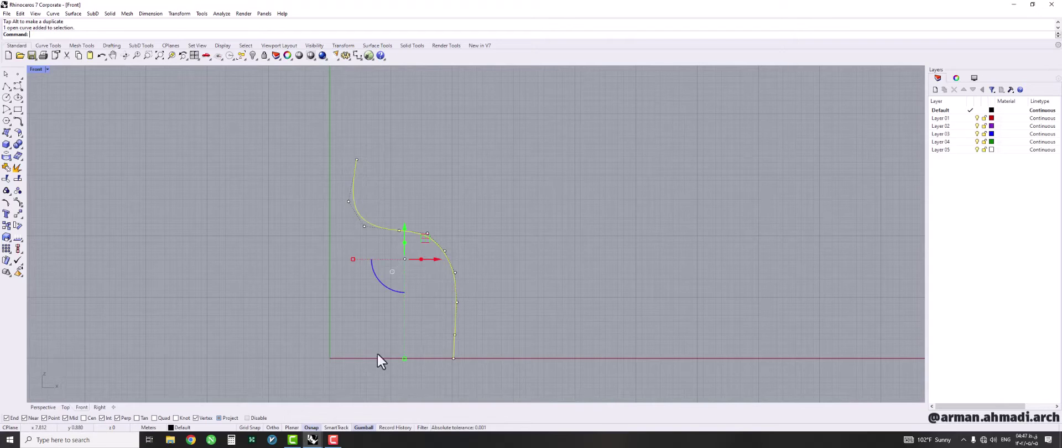
click(43, 407)
right_drag(660, 211, 322, 303)
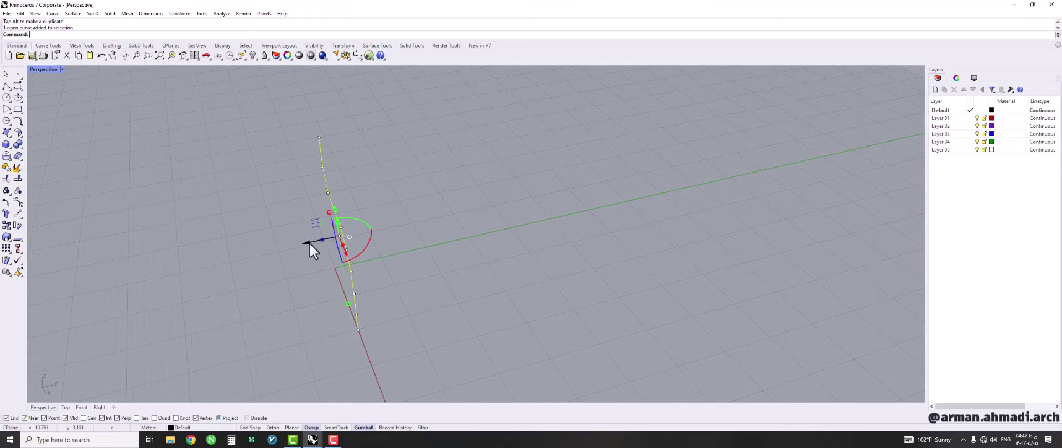
drag(305, 242, 396, 235)
click(414, 346)
right_drag(432, 336, 416, 310)
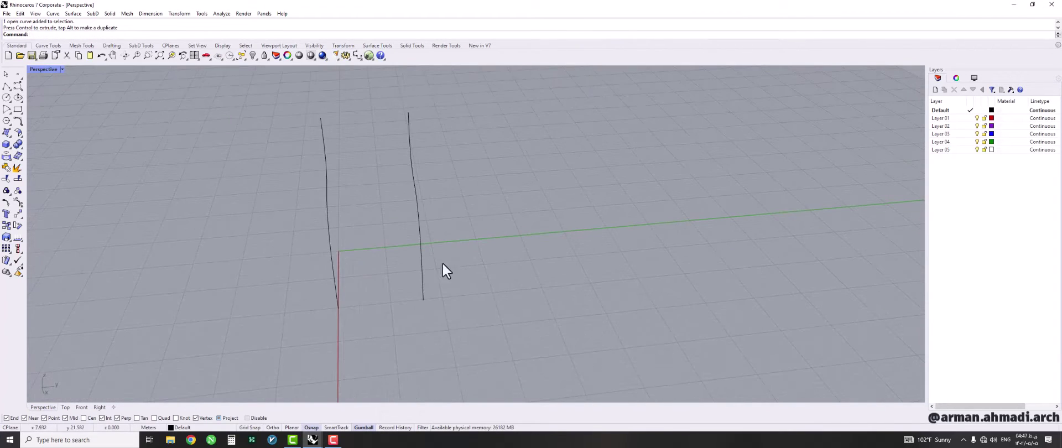
click(420, 246)
drag(443, 206, 453, 205)
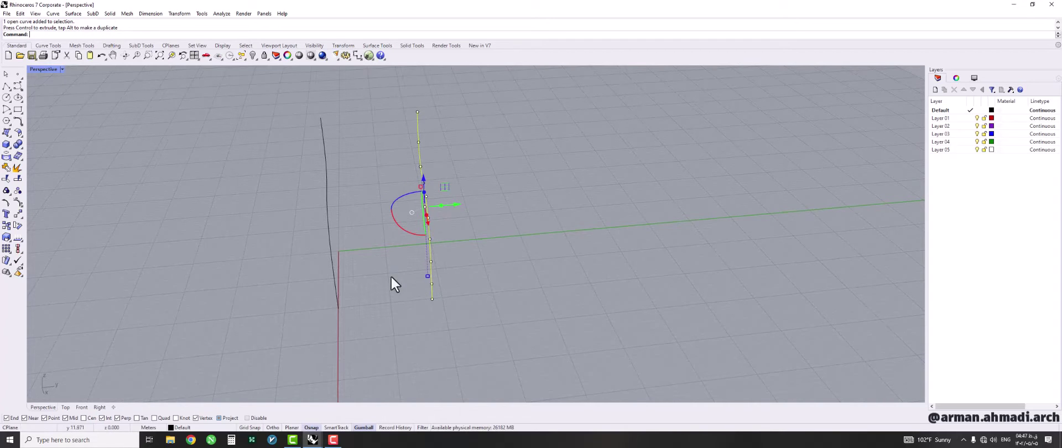
- Place another copy of the original profile curve midway between the two existing curves
right_drag(390, 275, 366, 275)
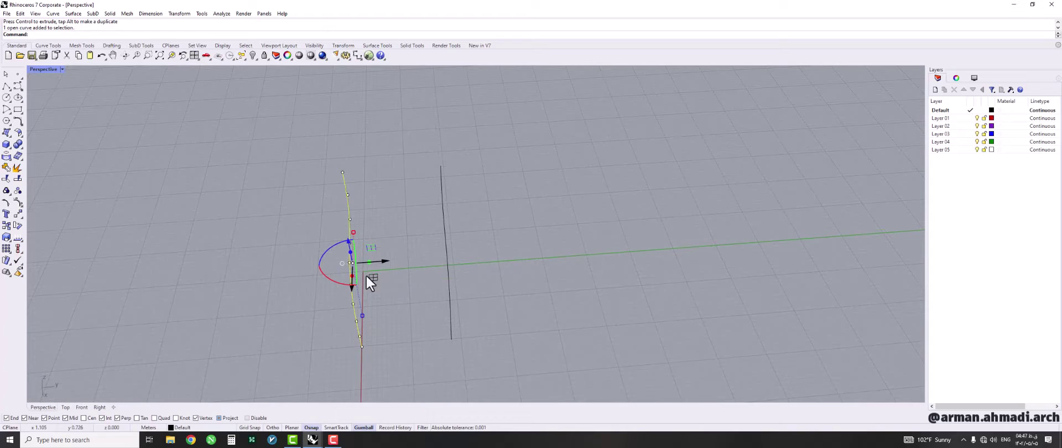
scroll(378, 263, up, 3)
alt+drag(362, 265, 450, 266)
scroll(450, 267, down, 6)
key(Escape)
right_drag(462, 297, 469, 324)
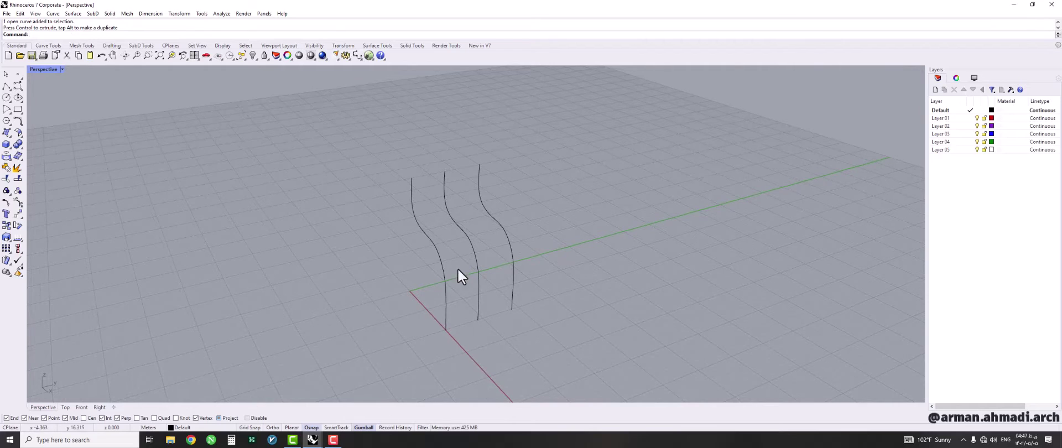
- Examine how the slats twist in the finished chair model and return to the working curves
right_drag(458, 272, 462, 324)
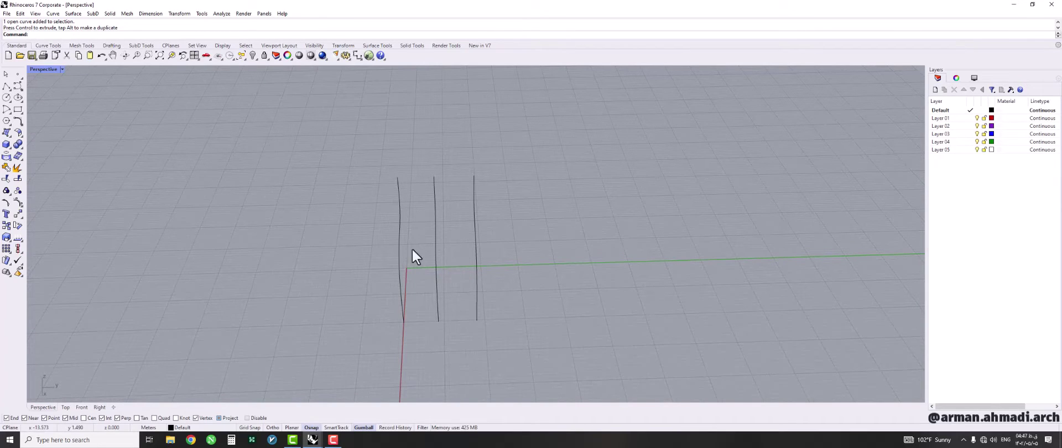
mouse_move(312, 439)
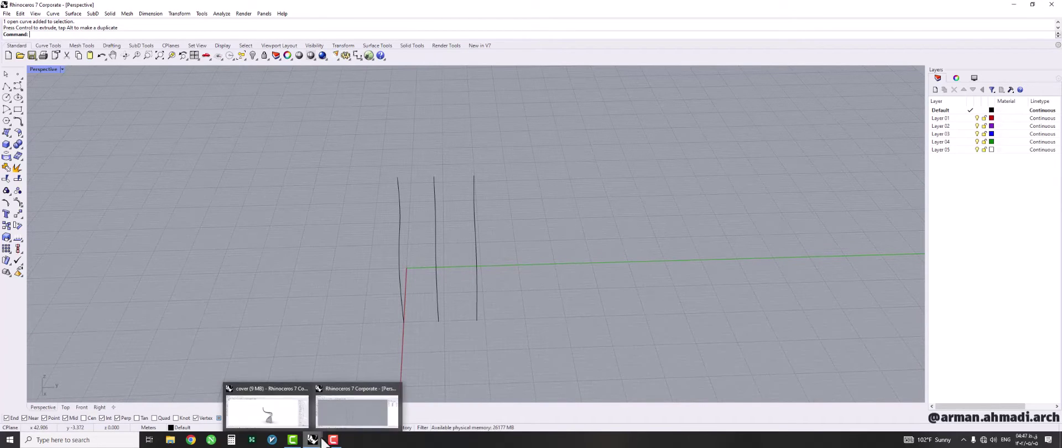
click(287, 413)
right_drag(561, 255, 649, 317)
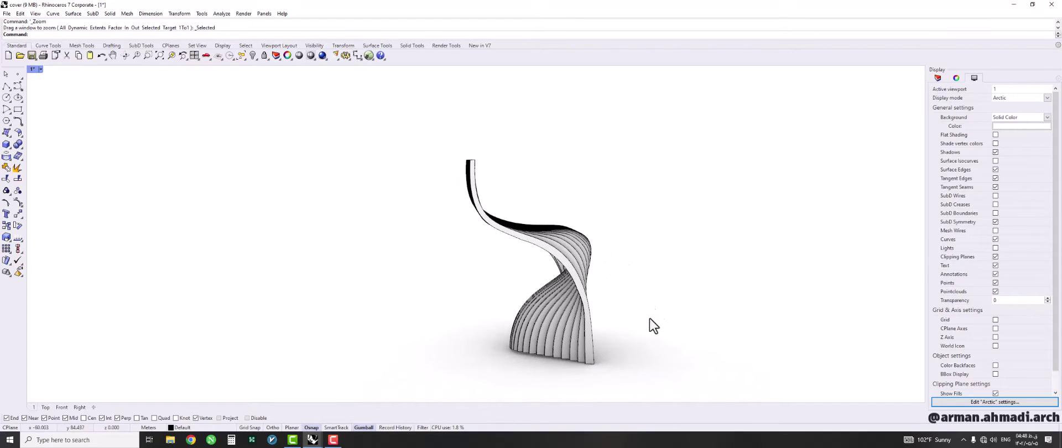
click(313, 440)
click(352, 409)
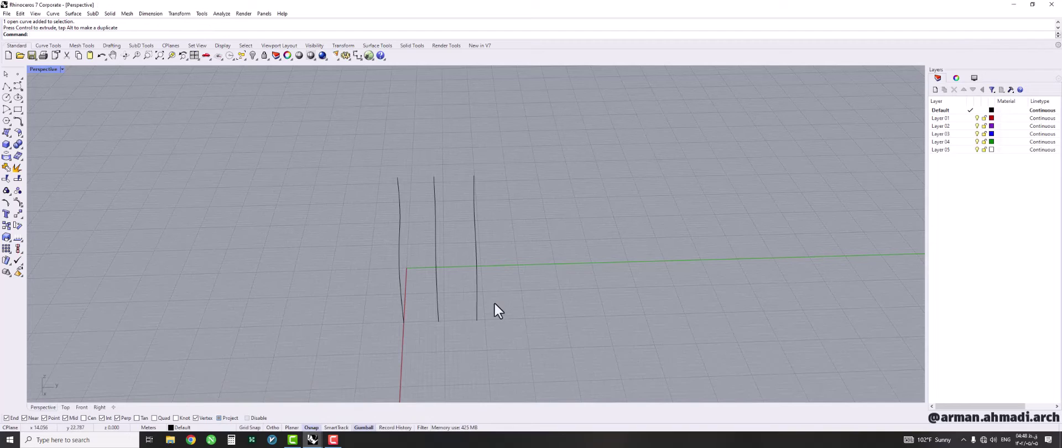
- Place a copy of the first profile curve a short distance away, between it and the middle curve
right_drag(494, 303, 537, 268)
click(443, 275)
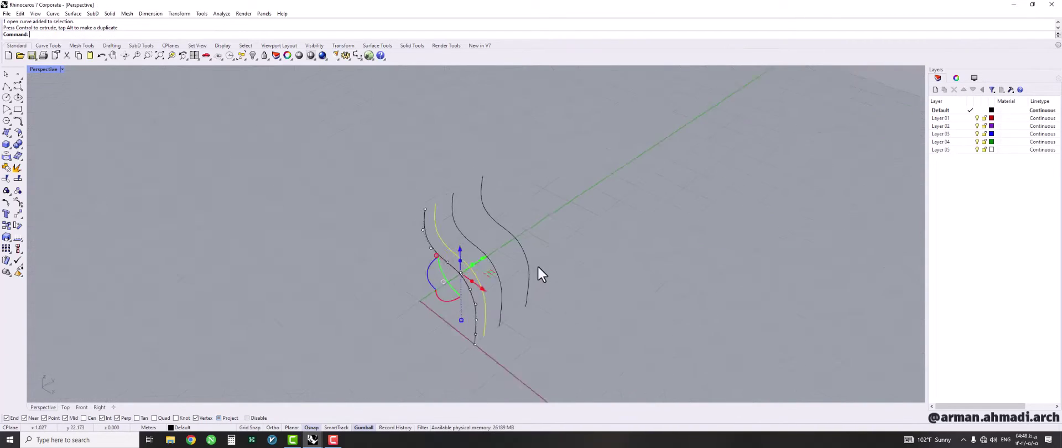
scroll(497, 296, up, 6)
right_drag(496, 297, 576, 308)
- Pull the two lowest control points of the second curve inward, toward the back of the chair
click(491, 294)
click(497, 279)
scroll(499, 283, down, 4)
scroll(518, 317, up, 7)
click(516, 327)
shift+click(520, 278)
drag(638, 265, 581, 268)
right_drag(605, 241, 497, 266)
- Shift the three control points along the second curve's front bend slightly inward together
shift+click(423, 313)
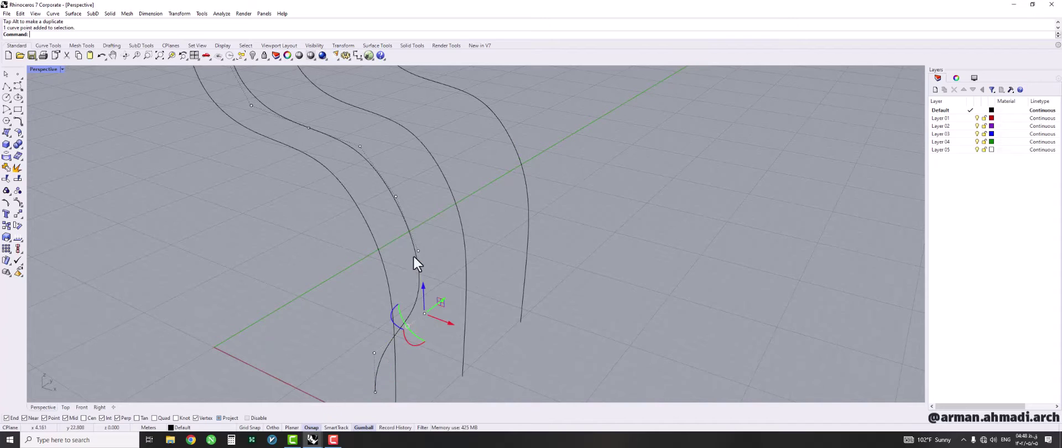
shift+click(394, 196)
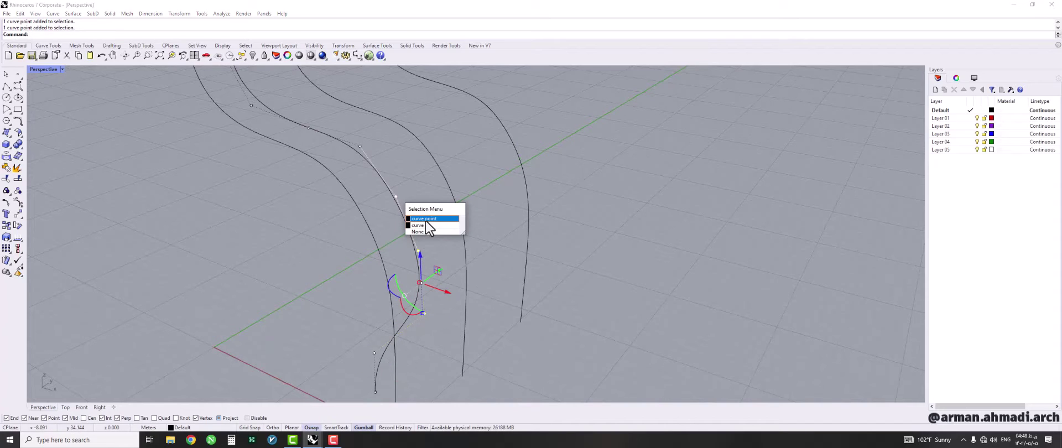
click(423, 218)
right_drag(421, 273, 464, 248)
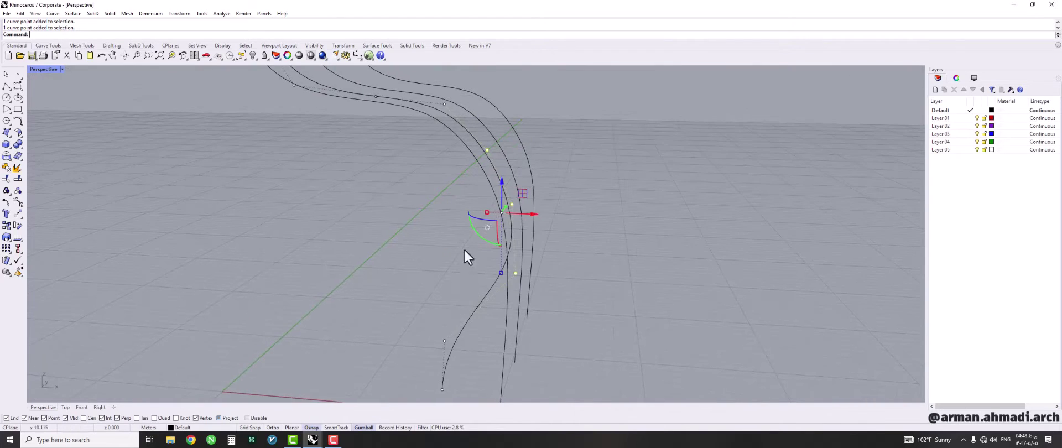
drag(514, 215, 483, 223)
- Pull the second curve's two foot control points farther inward
right_drag(483, 224, 469, 313)
click(464, 305)
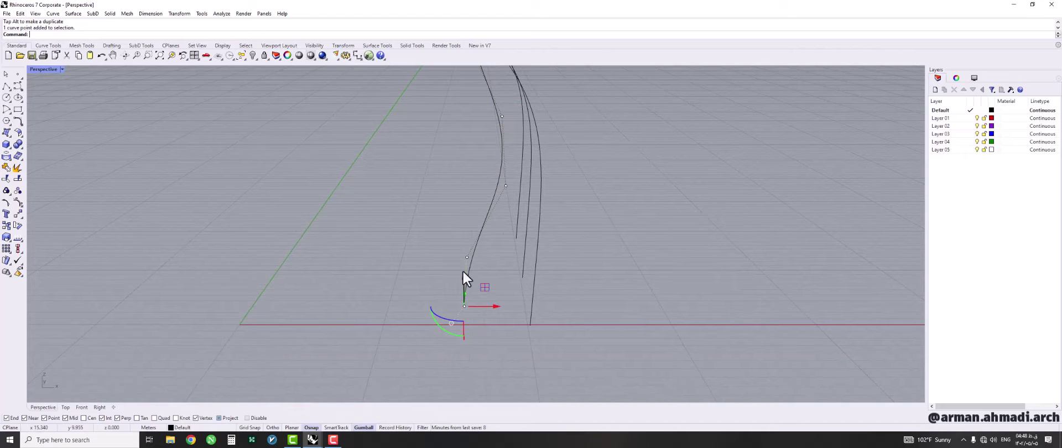
drag(487, 282, 447, 284)
right_drag(477, 323, 390, 309)
click(389, 302)
right_drag(452, 297, 487, 288)
- Move two control points on the second curve's front bend slightly outward, one after the other, to smooth the bend
click(476, 216)
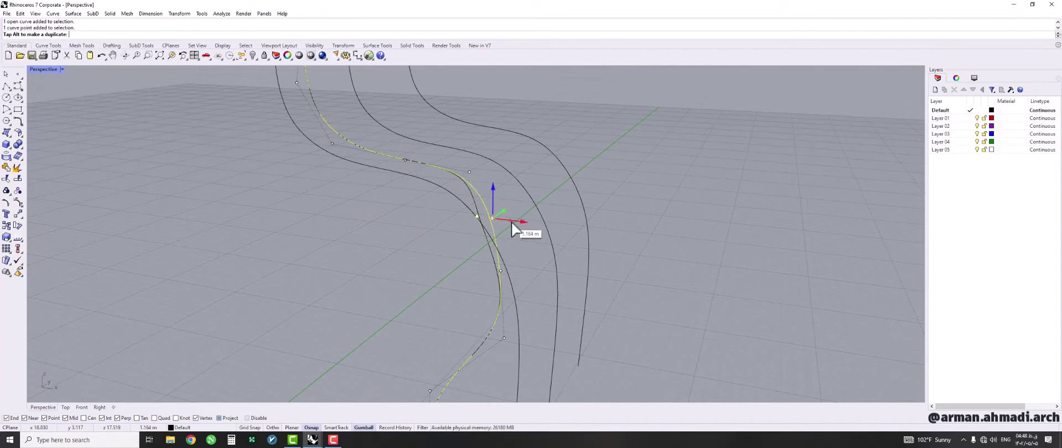
drag(521, 223, 522, 226)
click(501, 271)
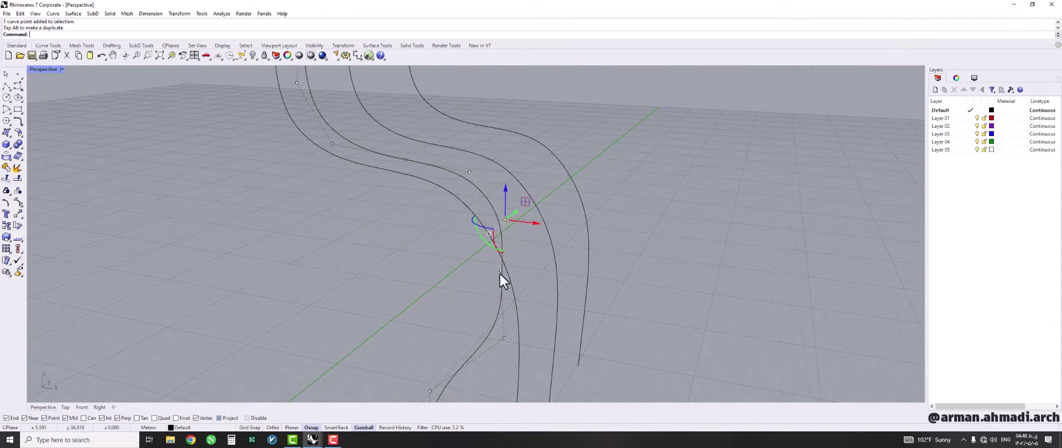
drag(515, 272, 524, 274)
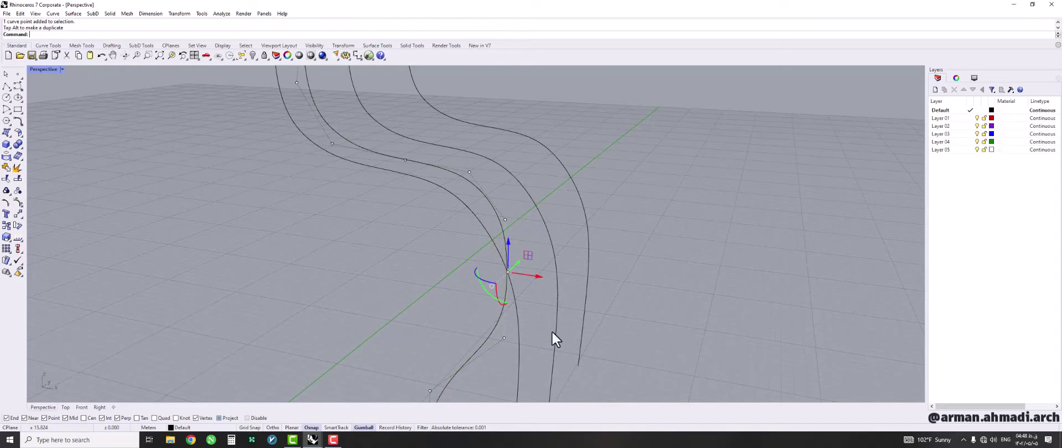
click(552, 331)
scroll(529, 310, down, 8)
- Pull the two foot control points of the middle curve strongly inward, beyond the foot of the second curve
right_drag(529, 310, 575, 316)
click(492, 336)
scroll(488, 357, up, 9)
click(481, 360)
shift+click(480, 316)
scroll(517, 302, down, 8)
drag(577, 307, 505, 308)
right_drag(506, 308, 519, 329)
scroll(535, 315, up, 7)
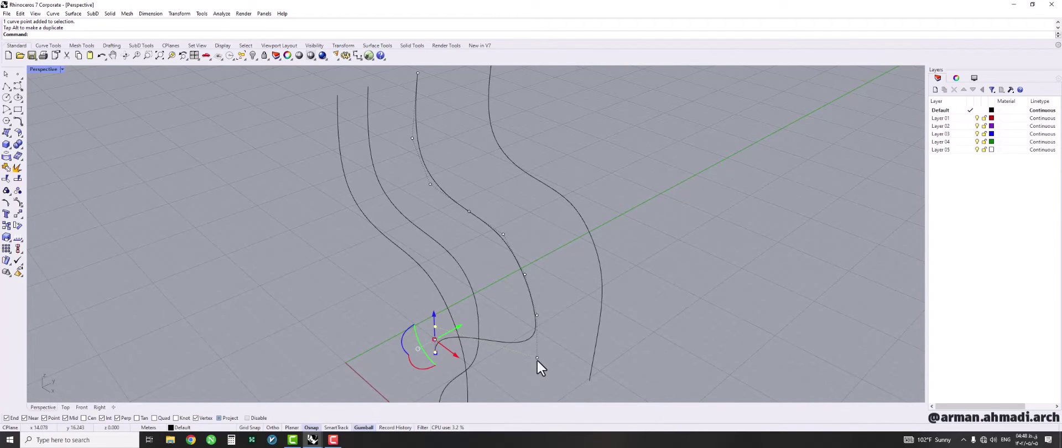
- Shift the middle curve's four control points between the seat's front edge and the lower leg inward together
click(536, 358)
shift+click(536, 316)
shift+click(525, 274)
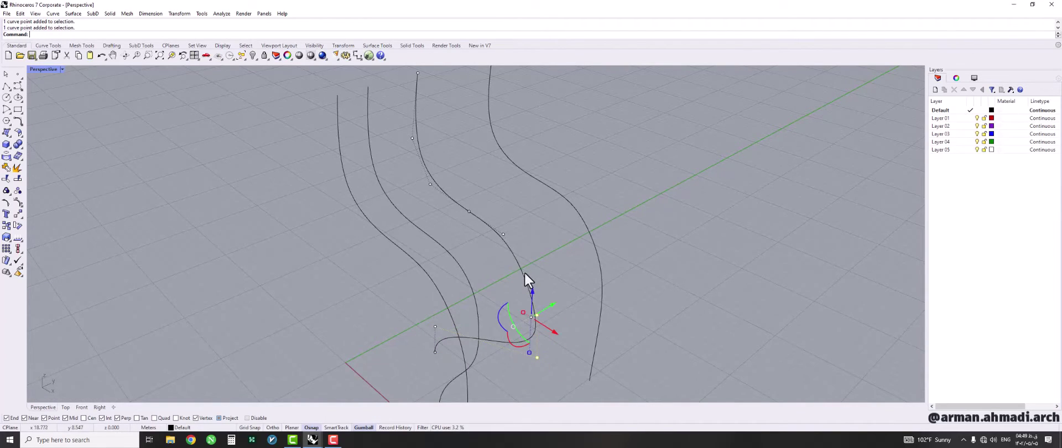
shift+click(502, 234)
right_drag(514, 256, 606, 248)
drag(622, 235, 563, 240)
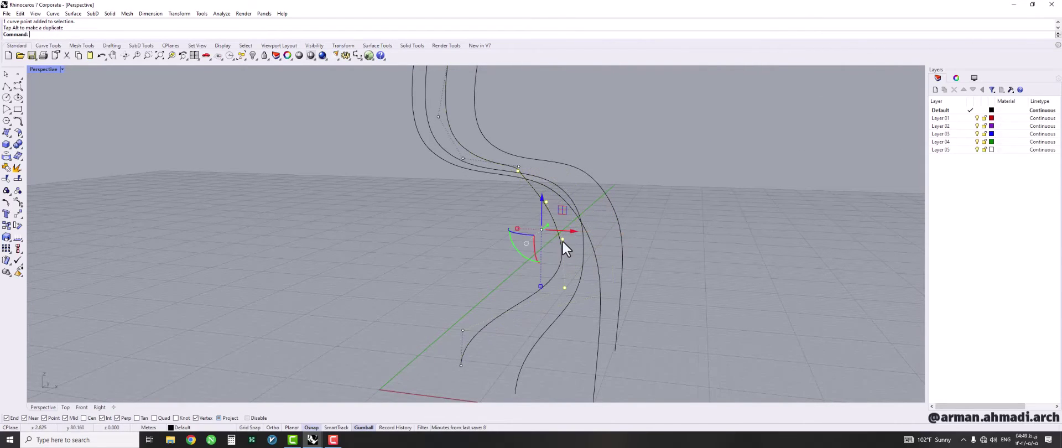
- Move the middle curve's two lower bend control points slightly outward, followed by the control point above them
ctrl+click(546, 201)
ctrl+click(518, 171)
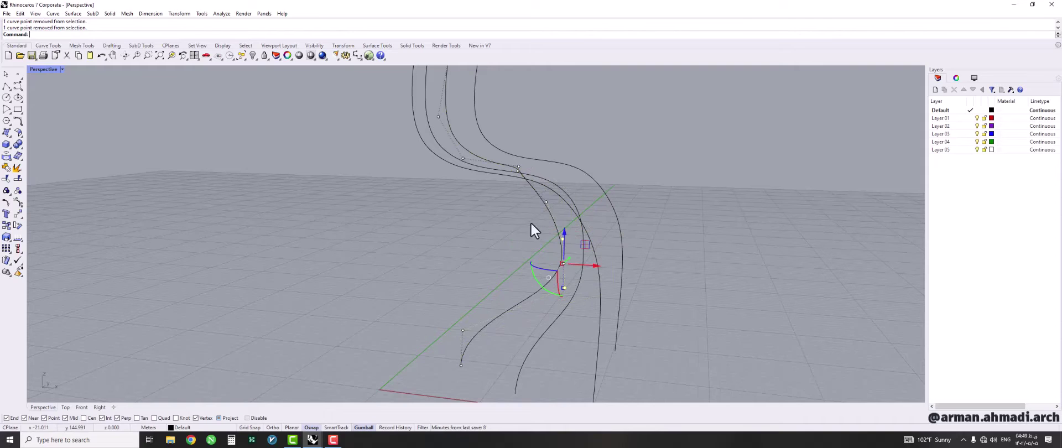
drag(595, 267, 599, 265)
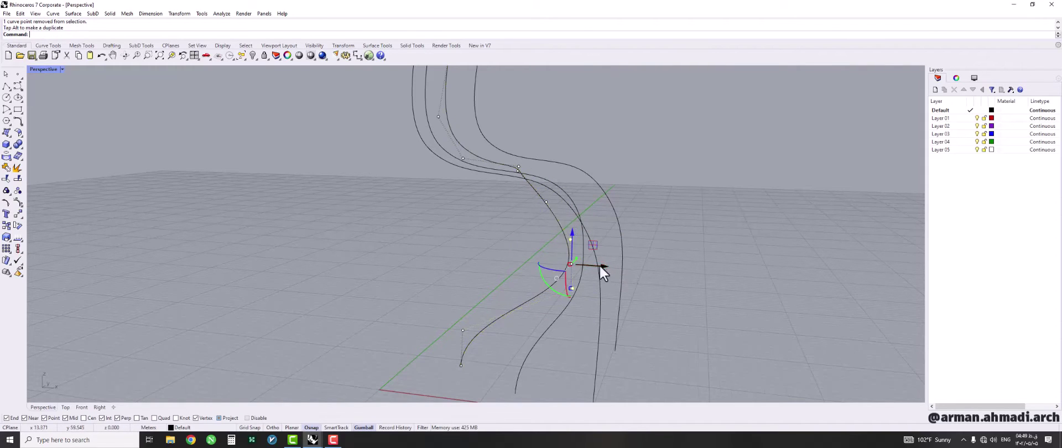
right_drag(599, 264, 547, 243)
shift+click(546, 241)
drag(576, 244, 592, 243)
right_drag(593, 244, 539, 257)
- Move the middle curve's control point at the seat's front edge outward, away from the mid-seat point
click(474, 252)
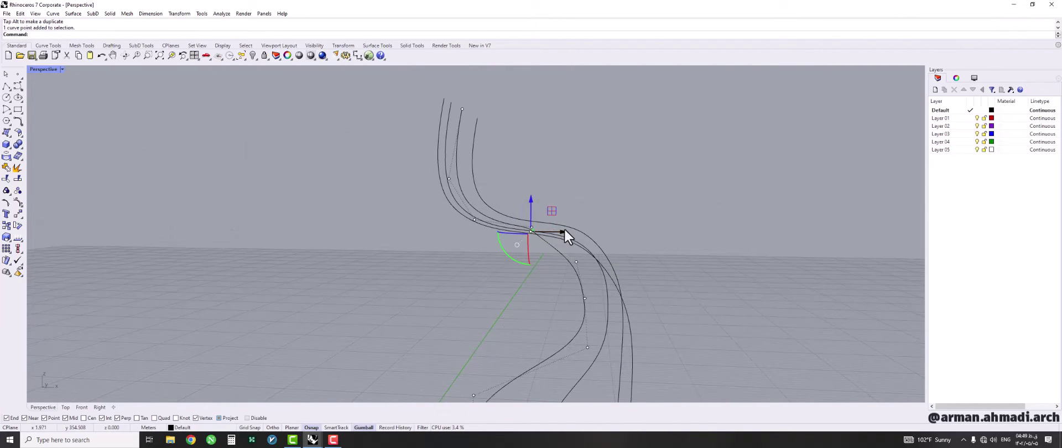
drag(563, 229, 587, 239)
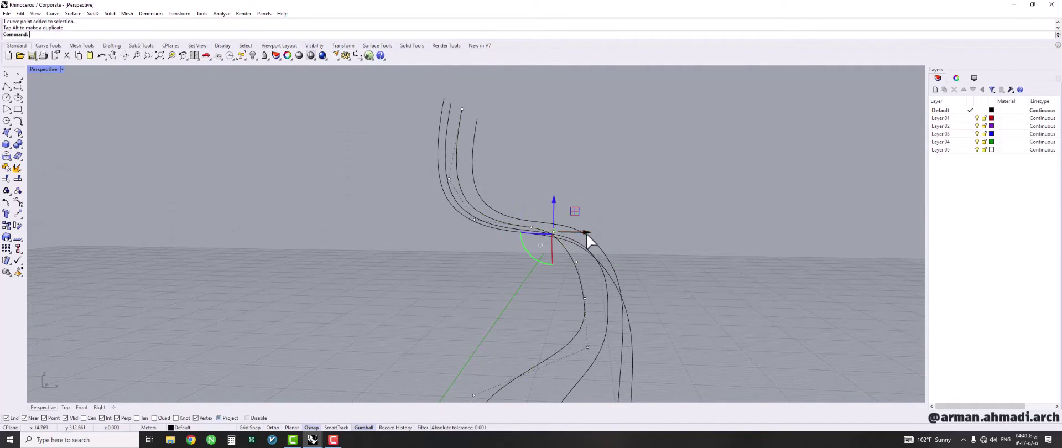
right_drag(587, 239, 490, 286)
- Delete the control point just below the seat's front edge on the middle curve
key(Escape)
scroll(490, 286, up, 5)
click(448, 306)
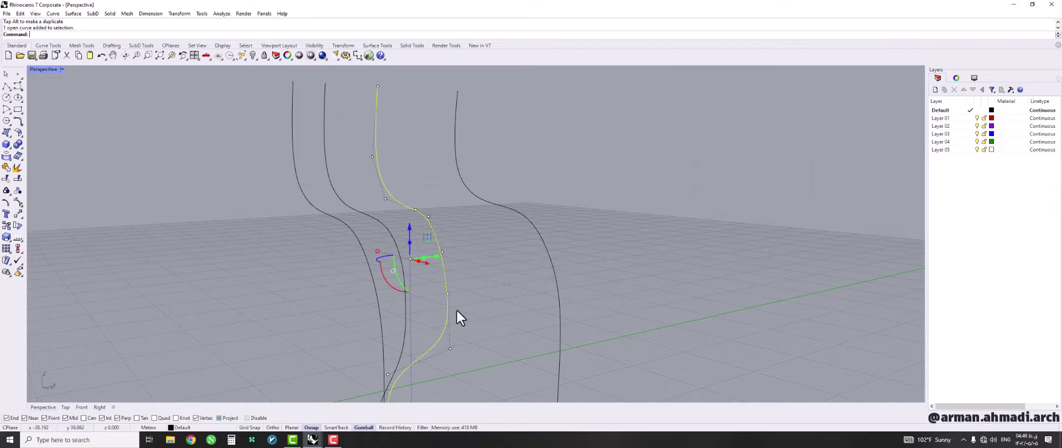
right_drag(457, 313, 481, 311)
click(486, 248)
key(Delete)
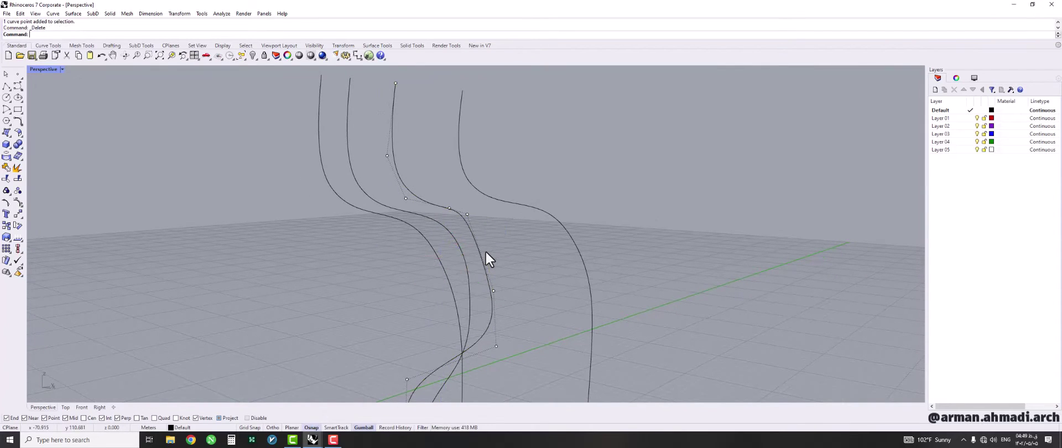
- Raise the middle curve's next control point below the seat's front edge to round the front bend
right_drag(485, 250, 514, 296)
click(516, 289)
drag(519, 285, 519, 227)
right_drag(508, 231, 498, 240)
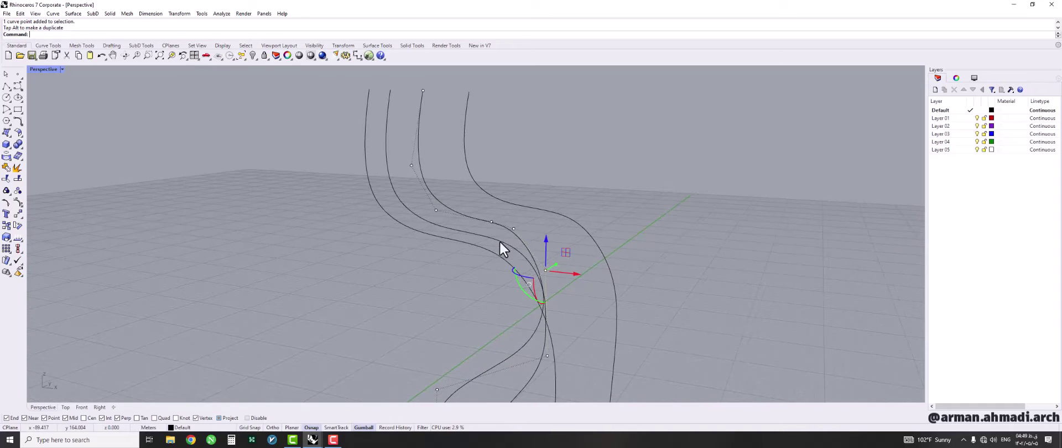
key(Escape)
- Raise the control point just above the middle curve's foot and slightly lower the one at the knee of the leg
right_drag(532, 264, 510, 312)
click(484, 345)
drag(500, 301, 501, 289)
click(576, 299)
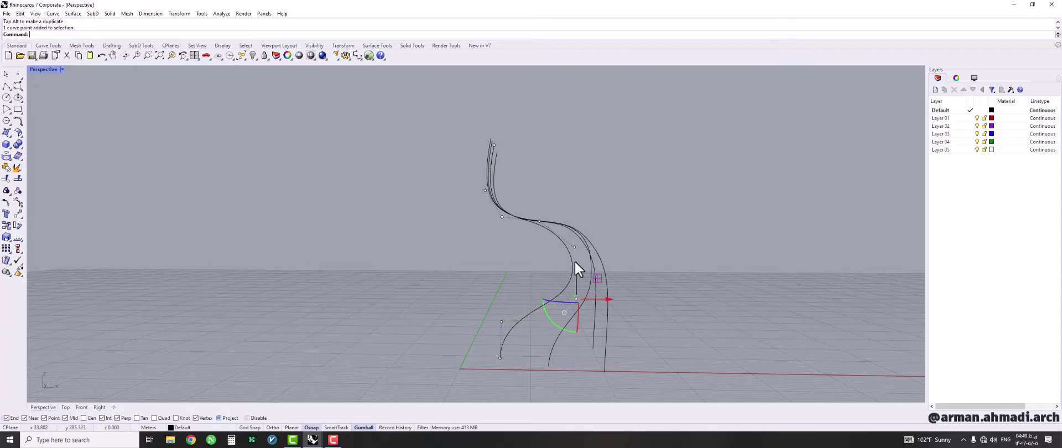
- Slightly lower the middle curve's upper front-bend control point and the one on the seat behind it
click(568, 251)
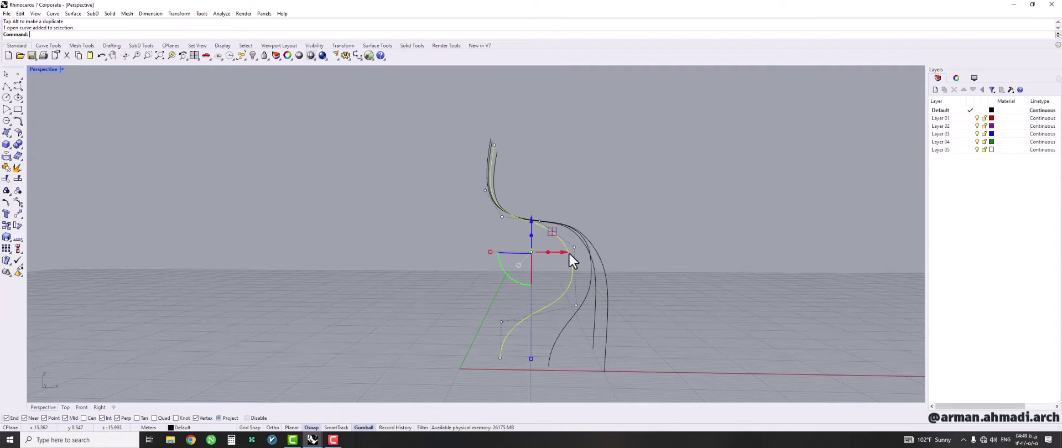
click(574, 247)
drag(573, 217, 574, 232)
click(538, 222)
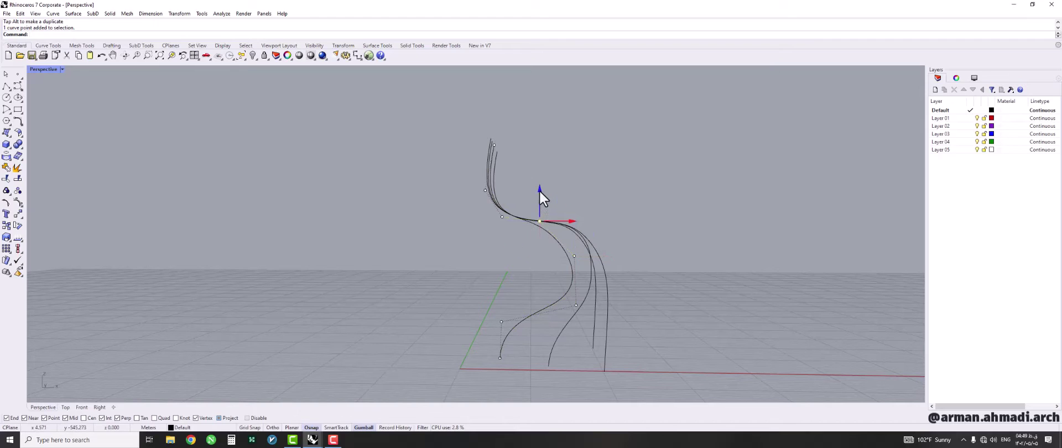
drag(539, 190, 540, 195)
- Place a copy of the second curve between the middle curve and the last curve
right_drag(603, 287, 493, 315)
key(Escape)
click(436, 332)
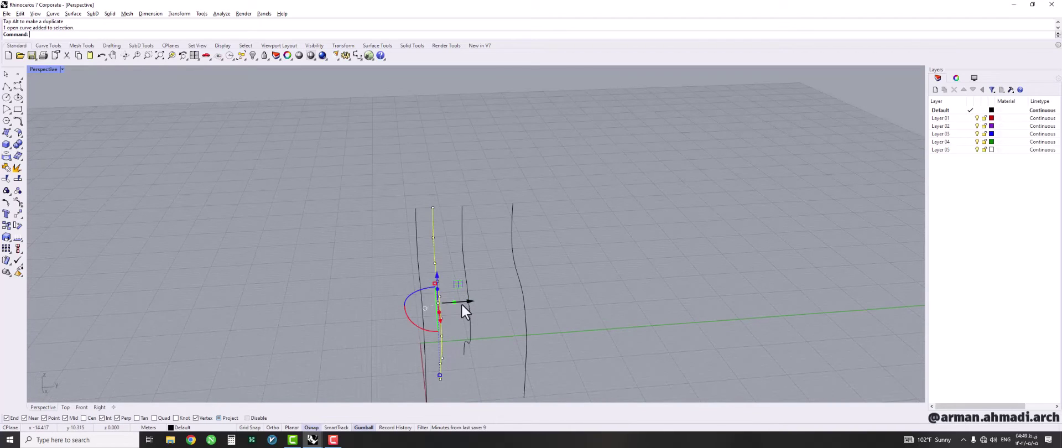
drag(461, 303, 524, 301)
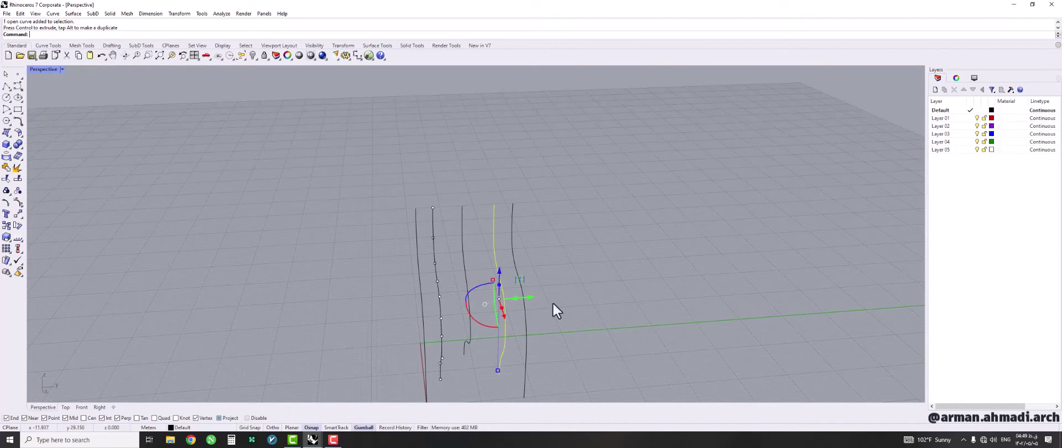
click(552, 301)
scroll(438, 298, down, 5)
shift+right_drag(499, 375, 516, 299)
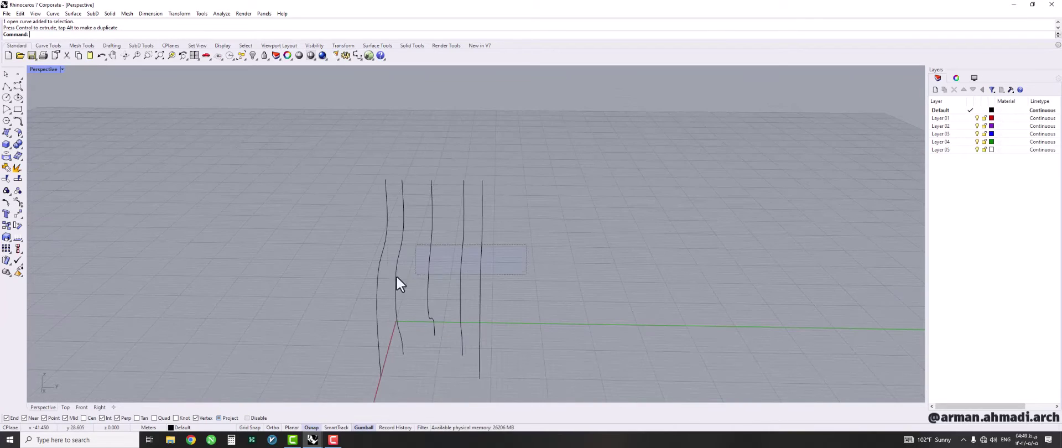
- Scale all five profile curves together along the chair's width so they sit slightly closer to each other
drag(396, 274, 330, 277)
right_drag(331, 276, 436, 289)
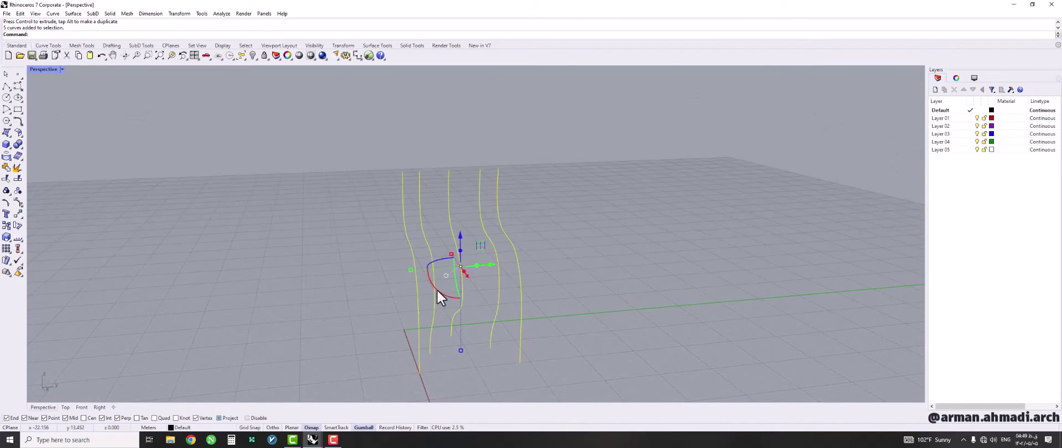
drag(409, 270, 420, 267)
key(Escape)
- Loft a surface through the five profile curves, picked in order near their feet
right_drag(369, 287, 503, 304)
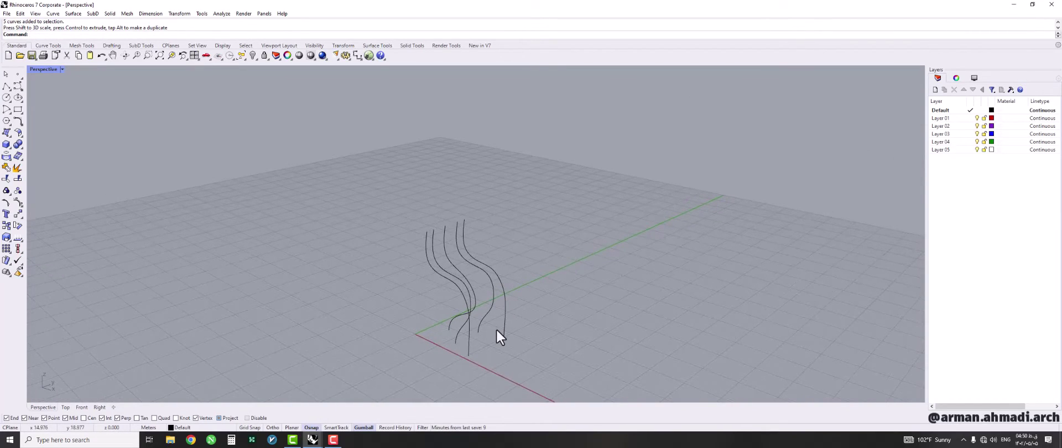
key(Return)
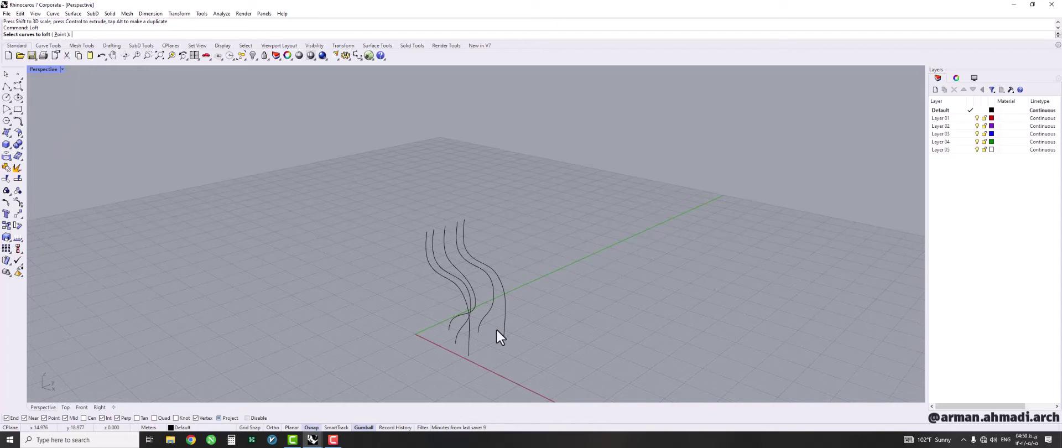
click(469, 347)
right_drag(469, 347, 418, 354)
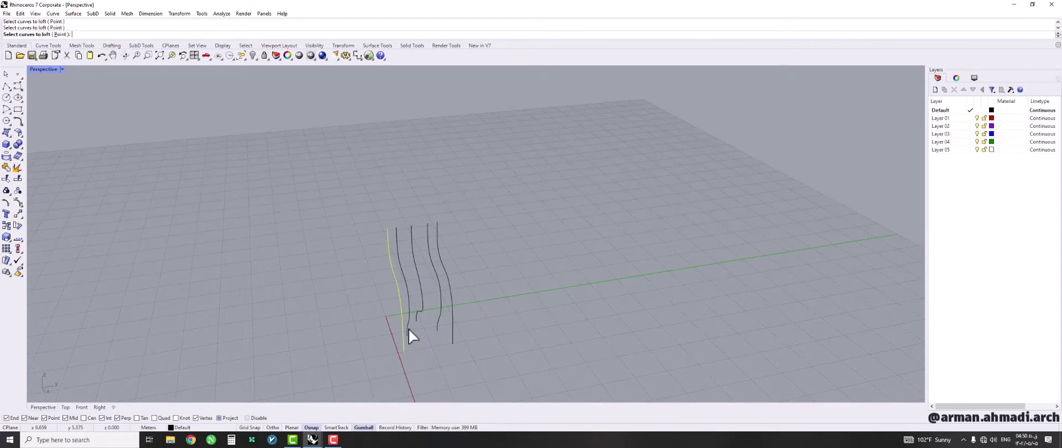
click(437, 324)
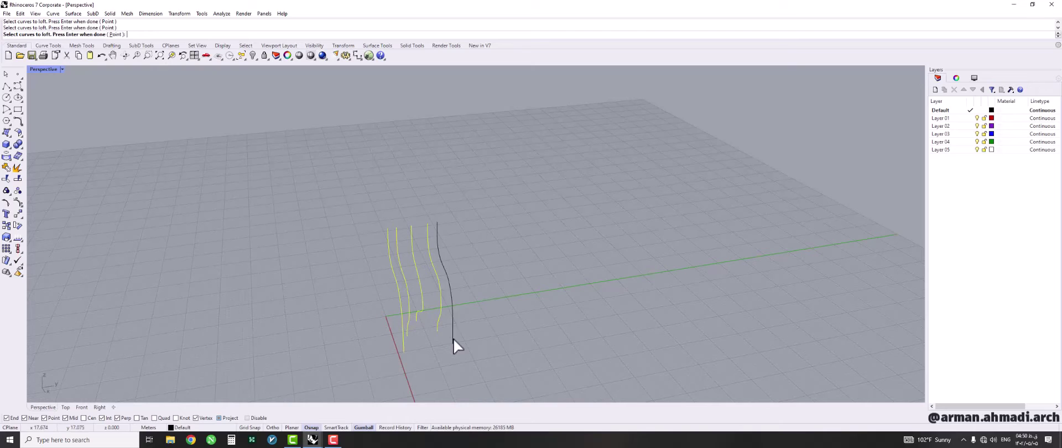
click(453, 338)
key(Return)
click(516, 279)
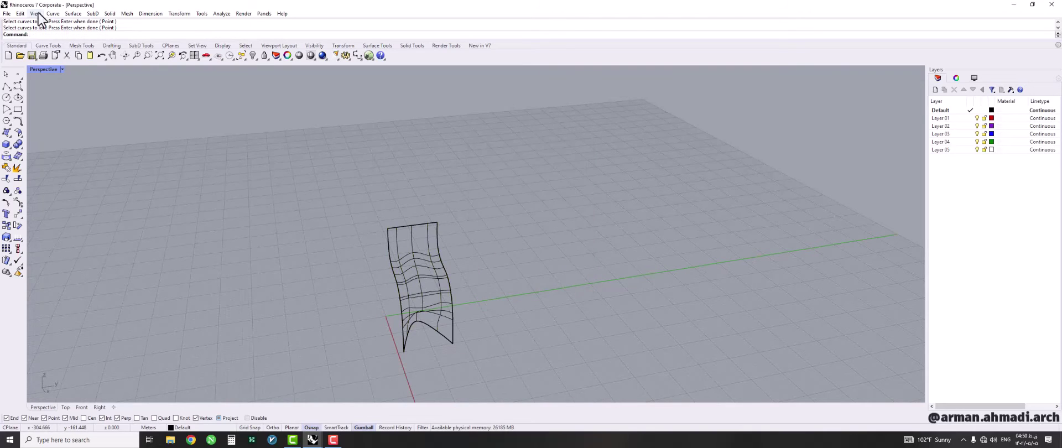
- Set the Perspective view to Shaded display and view the lofted chair surface from the side
click(62, 69)
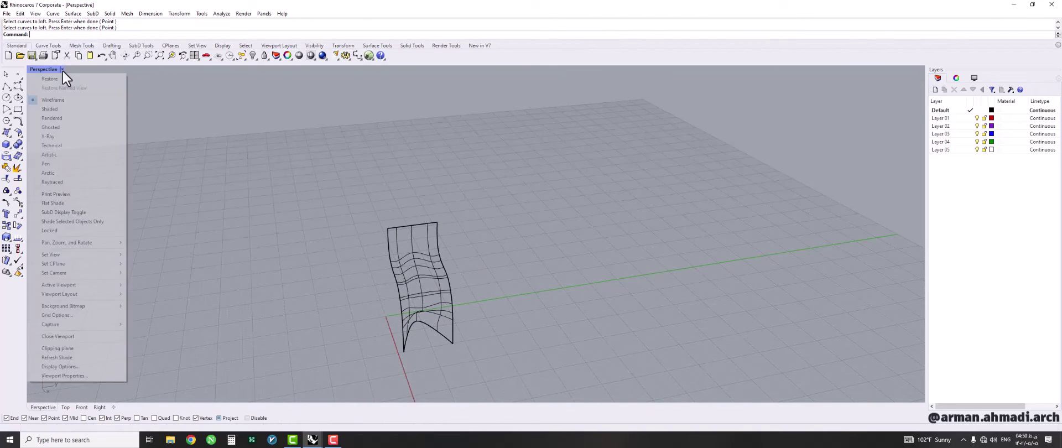
click(68, 110)
mouse_move(507, 367)
right_down()
mouse_move(469, 281)
mouse_move(511, 276)
mouse_move(537, 297)
mouse_move(435, 306)
mouse_move(442, 225)
right_up()
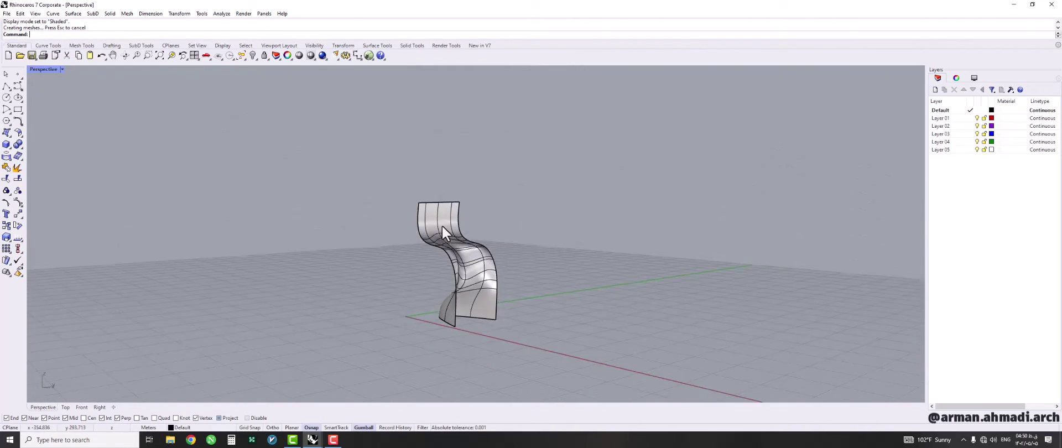
scroll(441, 224, up, 5)
mouse_move(465, 304)
right_down()
mouse_move(476, 290)
mouse_move(522, 303)
mouse_move(541, 333)
mouse_move(529, 267)
mouse_move(474, 211)
mouse_move(436, 255)
right_up()
- Switch to the finished reference model and examine its slatted form from the side and above
mouse_move(326, 429)
click(261, 407)
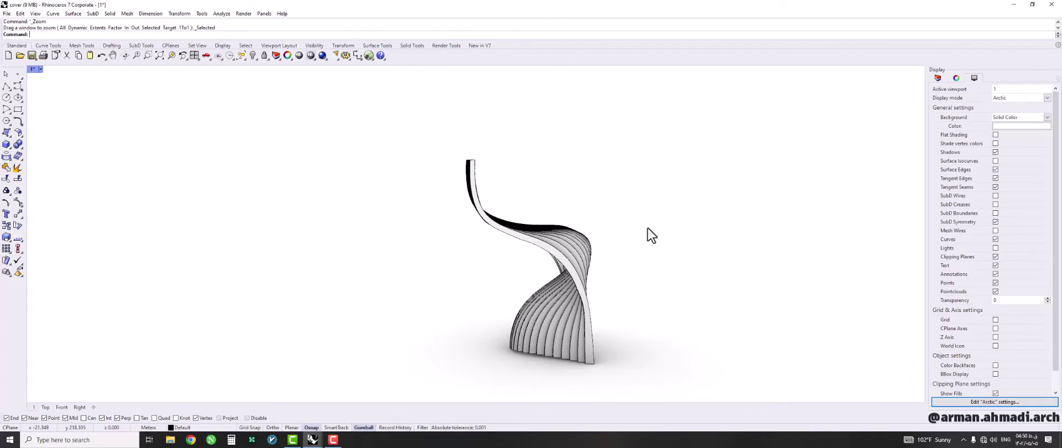
right_drag(648, 228, 506, 349)
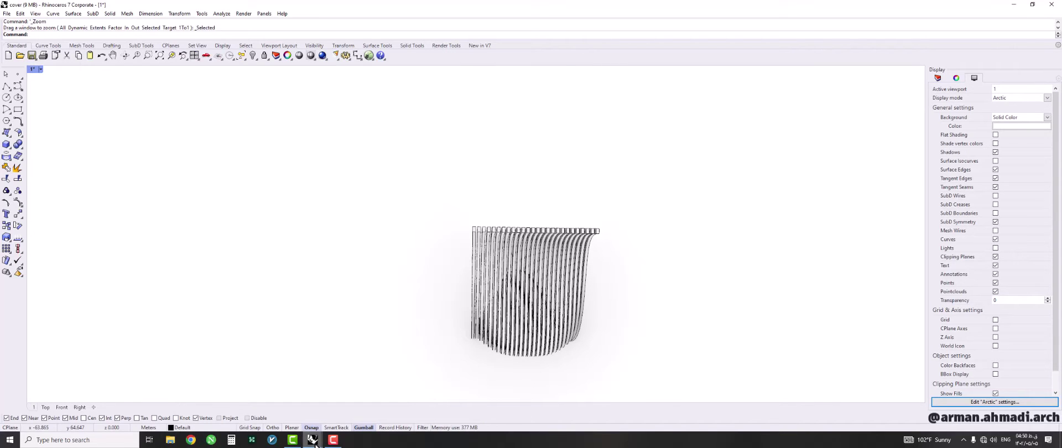
- Return to the working chair model and delete the lofted surface
mouse_move(313, 439)
click(367, 407)
right_drag(441, 288, 499, 271)
click(501, 227)
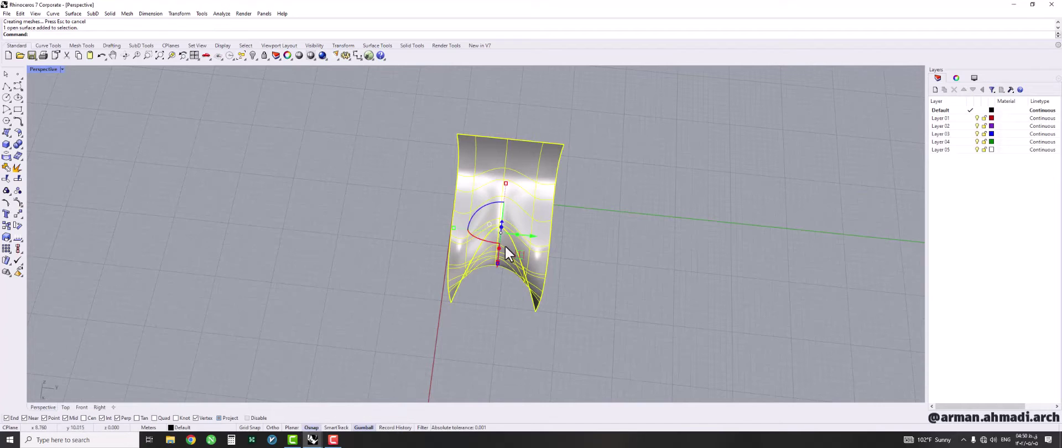
key(Delete)
- Slightly lower the middle curve's control point on the seat and raise the one at its front bend
click(499, 238)
right_drag(495, 271, 590, 203)
scroll(459, 175, up, 5)
click(433, 144)
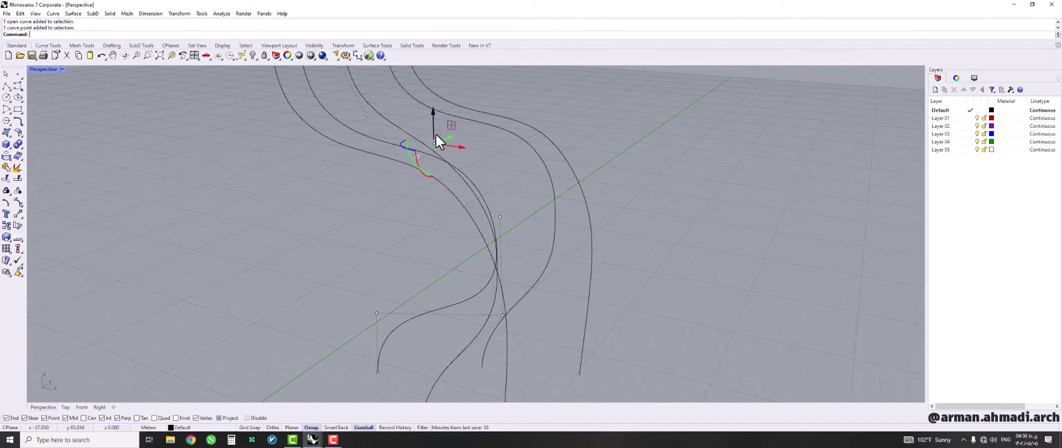
drag(432, 111, 434, 121)
right_drag(575, 202, 526, 185)
drag(508, 176, 509, 145)
right_drag(557, 231, 526, 283)
click(480, 316)
drag(526, 283, 540, 291)
right_drag(540, 292, 622, 283)
click(609, 283)
- Loft a Normal-style surface through the five profile curves, picked in order across the width, without simplifying the cross-sections
right_drag(612, 325, 608, 259)
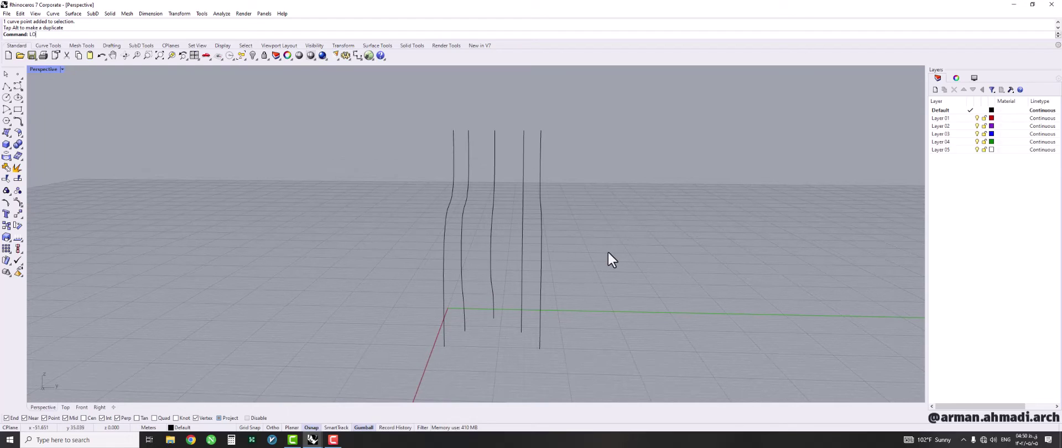
key(Return)
click(445, 245)
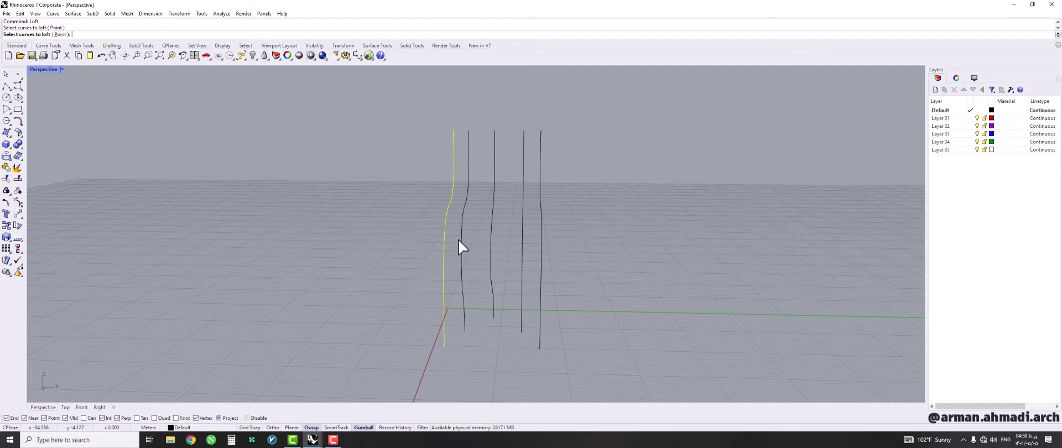
click(463, 242)
click(492, 244)
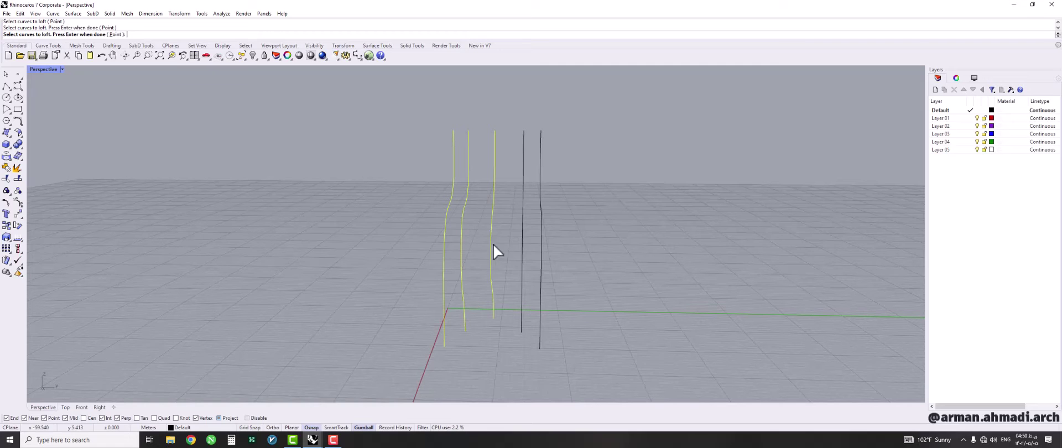
click(523, 251)
click(542, 256)
key(Return)
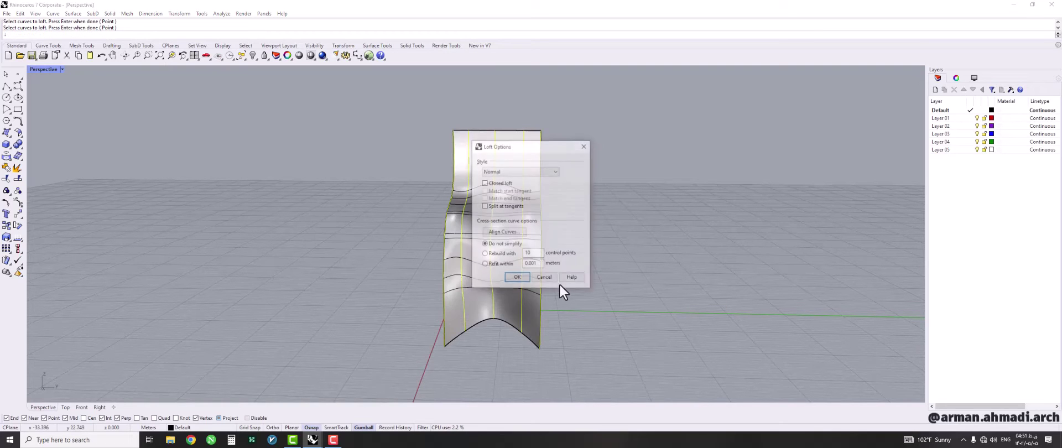
click(535, 284)
- Examine the curvature of the lofted seat surface up close from above and from the side
right_drag(367, 324, 378, 85)
scroll(488, 256, up, 5)
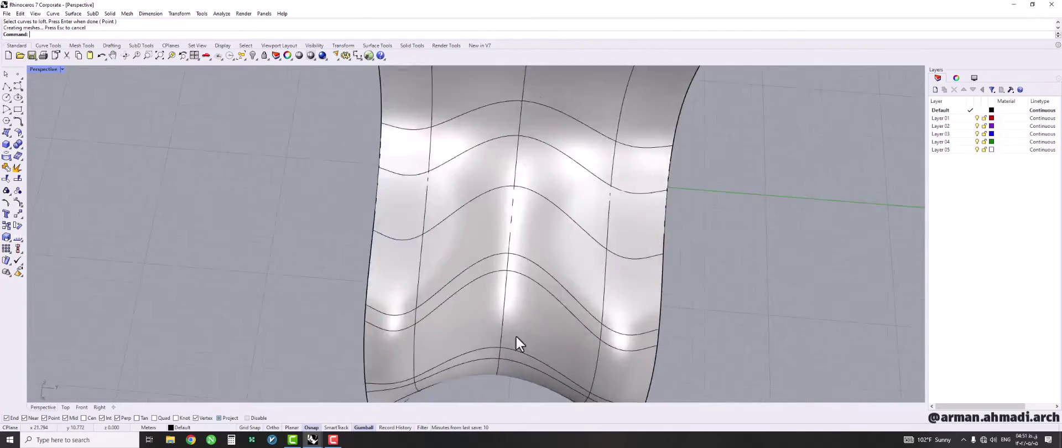
right_drag(515, 334, 496, 290)
scroll(520, 232, down, 5)
scroll(546, 228, down, 3)
click(495, 288)
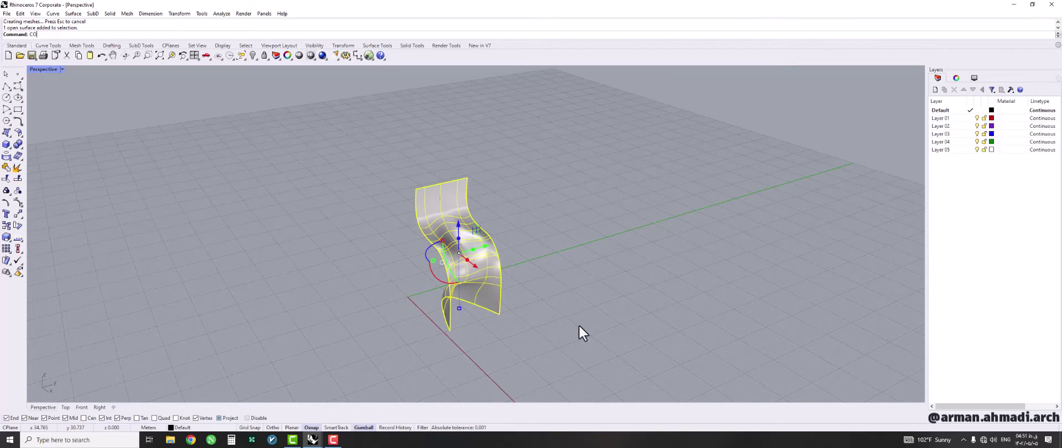
key(Return)
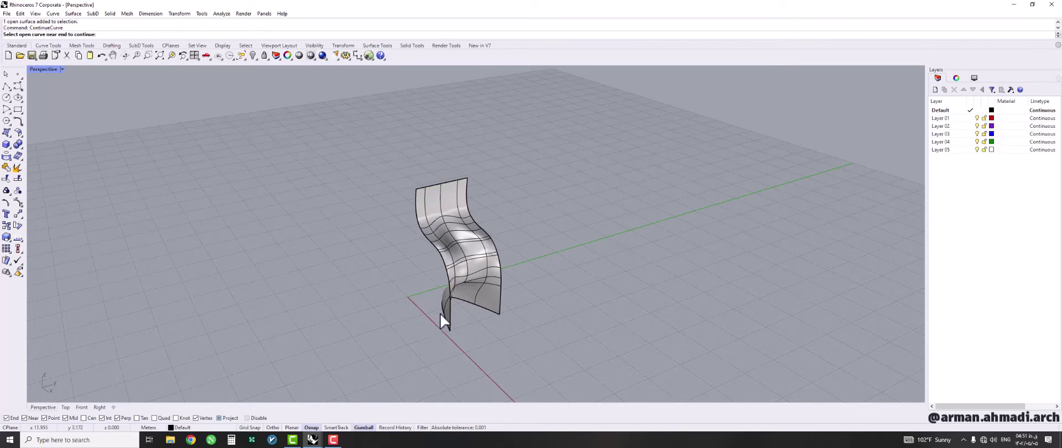
key(Escape)
- Contour the lofted surface across the chair's width with a distance of 0.3 m between contours
click(463, 267)
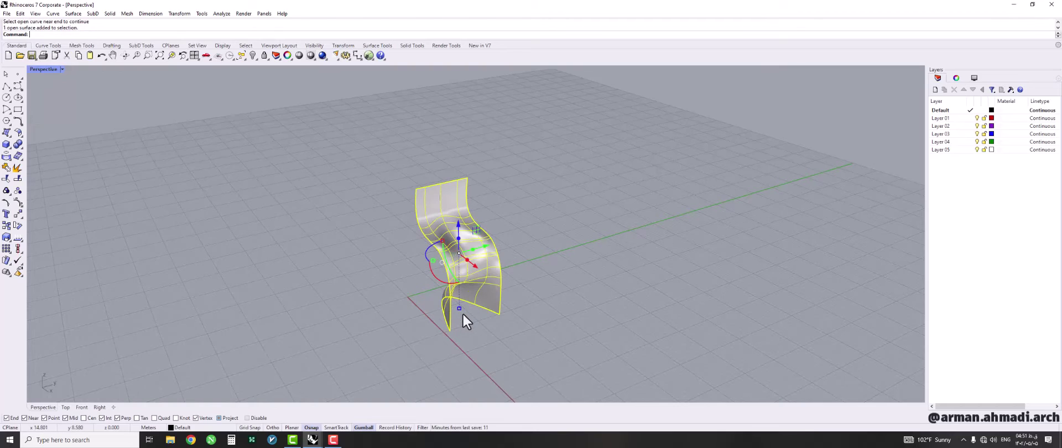
text(Contou)
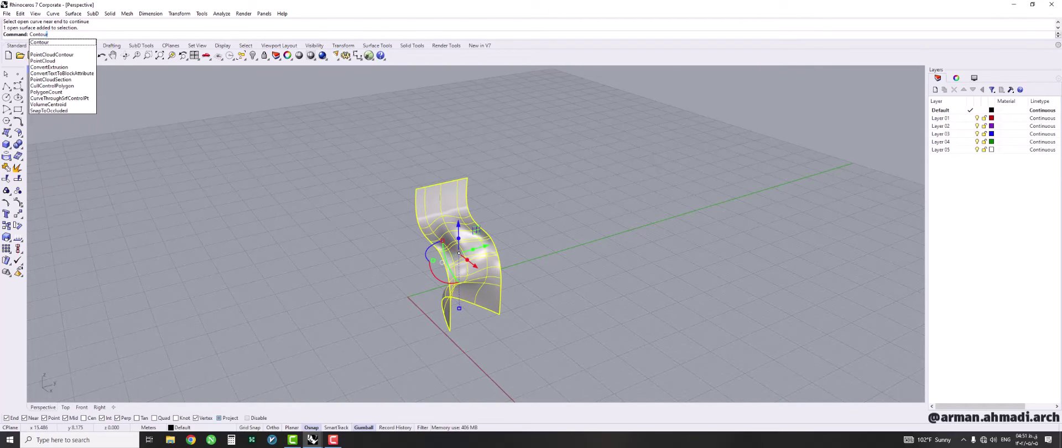
key(Return)
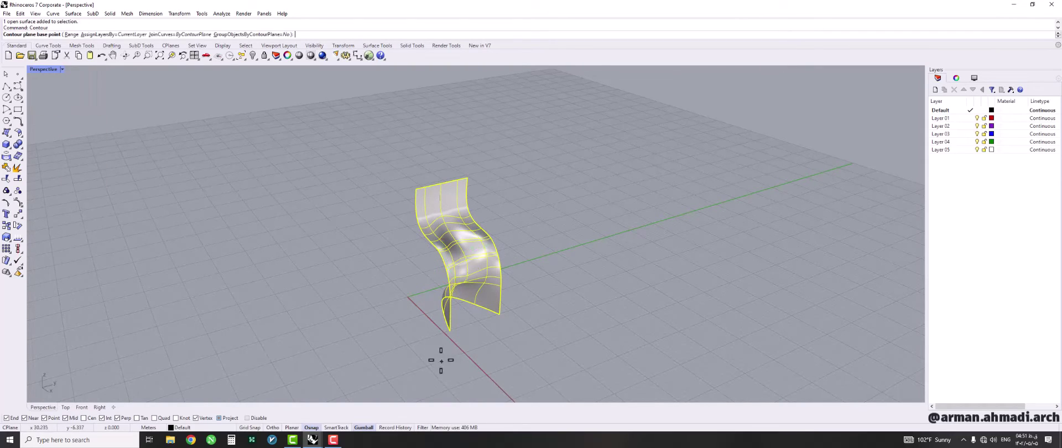
click(437, 352)
click(577, 306)
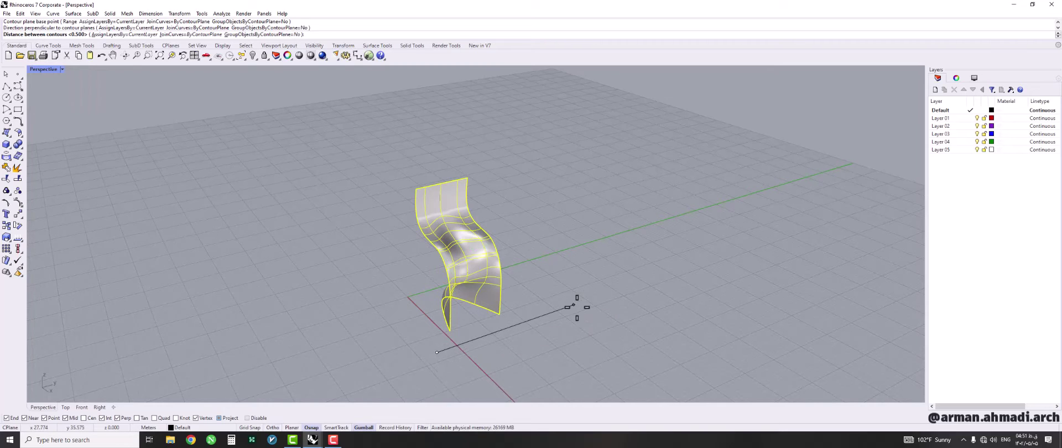
right_drag(509, 284, 475, 322)
right_drag(515, 270, 474, 332)
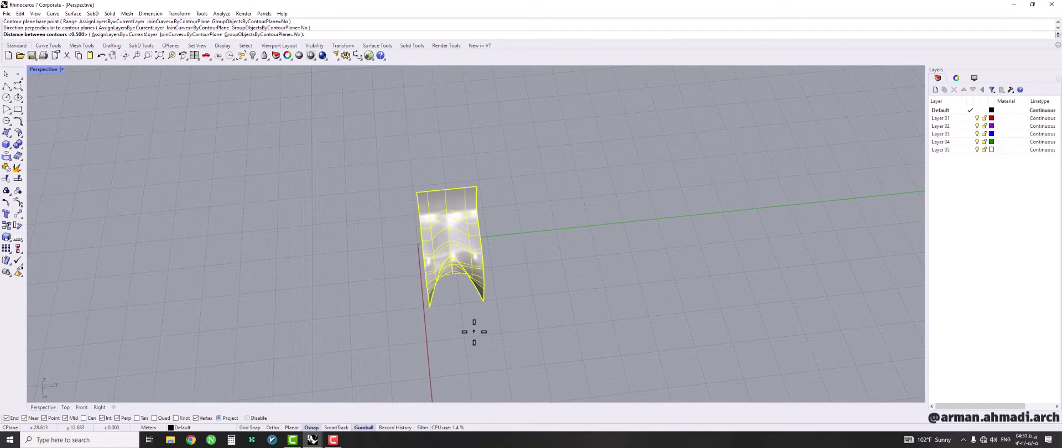
scroll(446, 310, up, 3)
scroll(447, 323, down, 1)
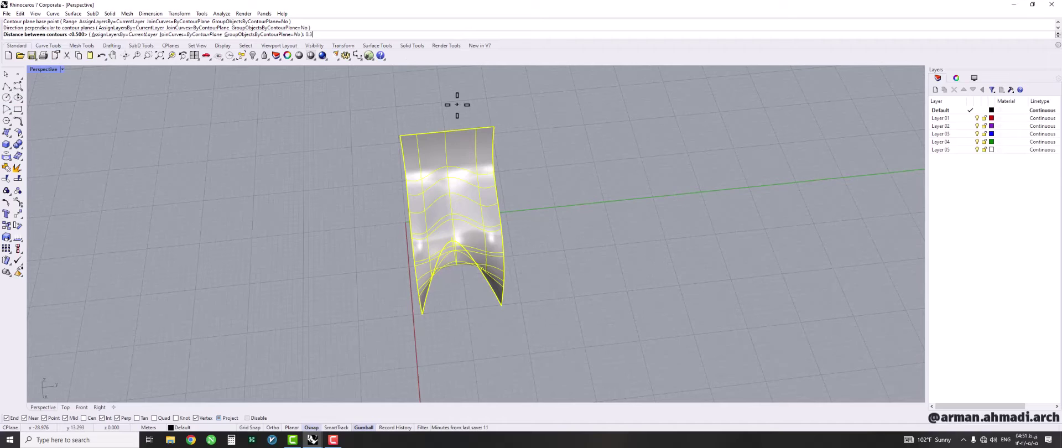
key(Return)
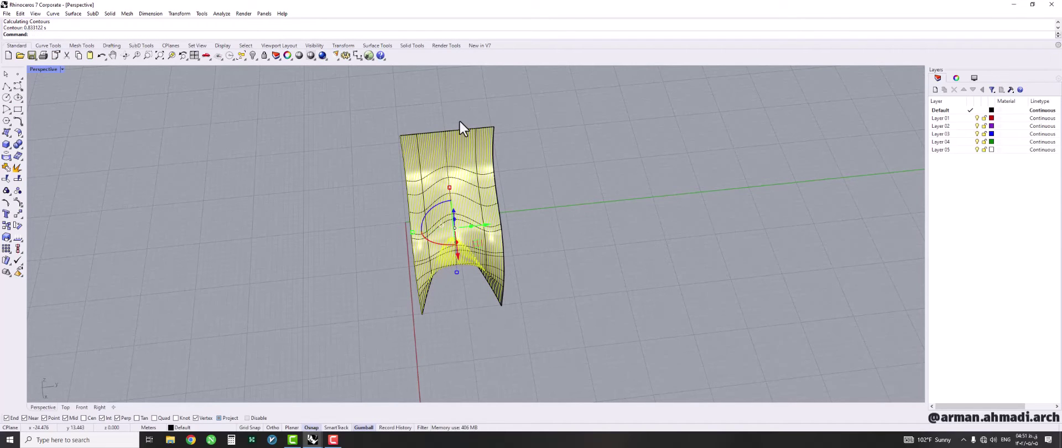
click(459, 120)
key(Return)
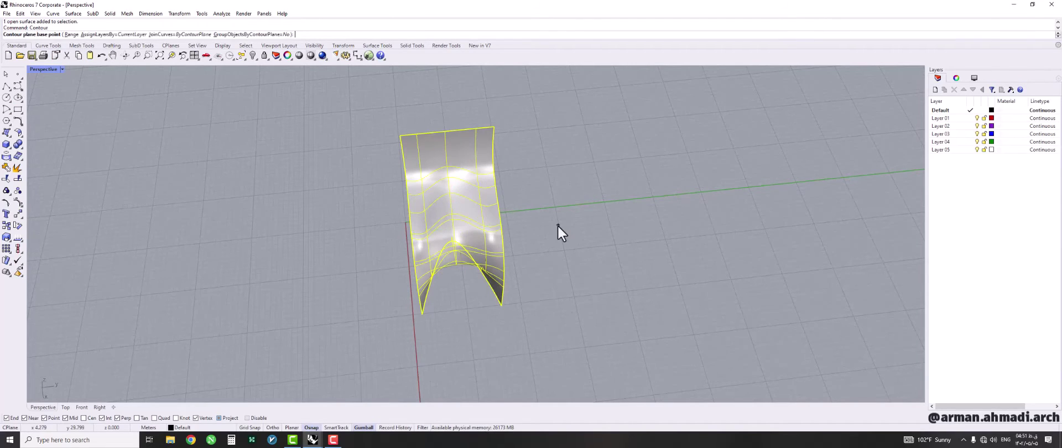
text(0.6)
key(Return)
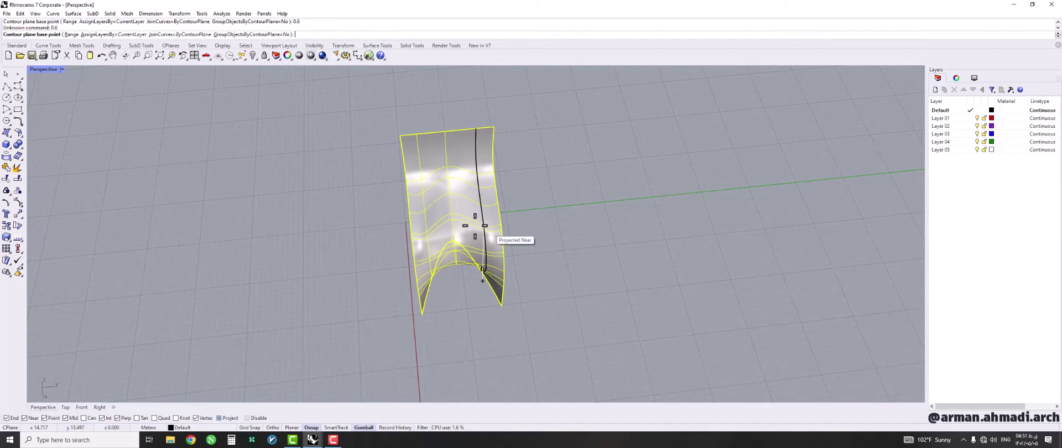
click(397, 348)
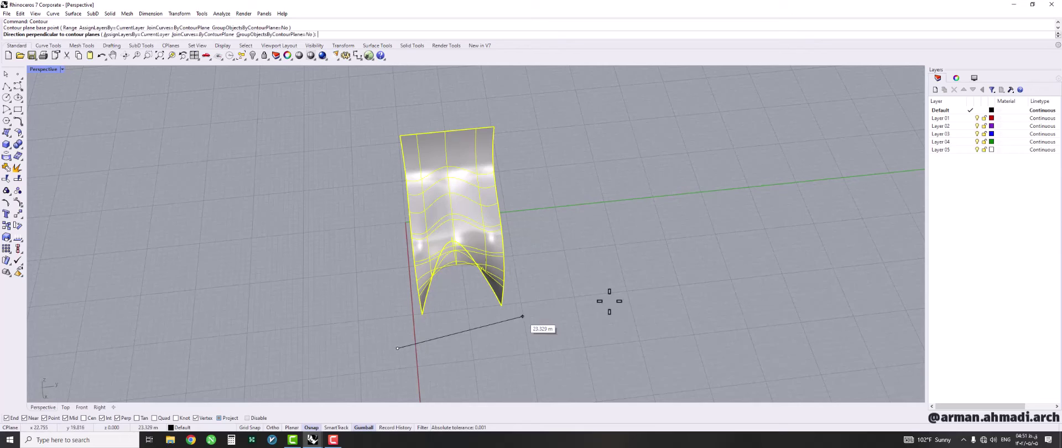
click(544, 332)
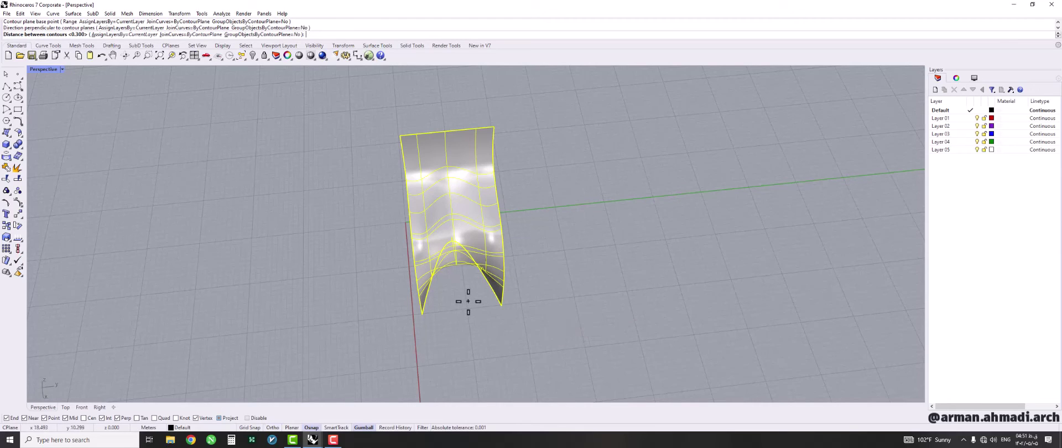
key(Escape)
right_click(197, 194)
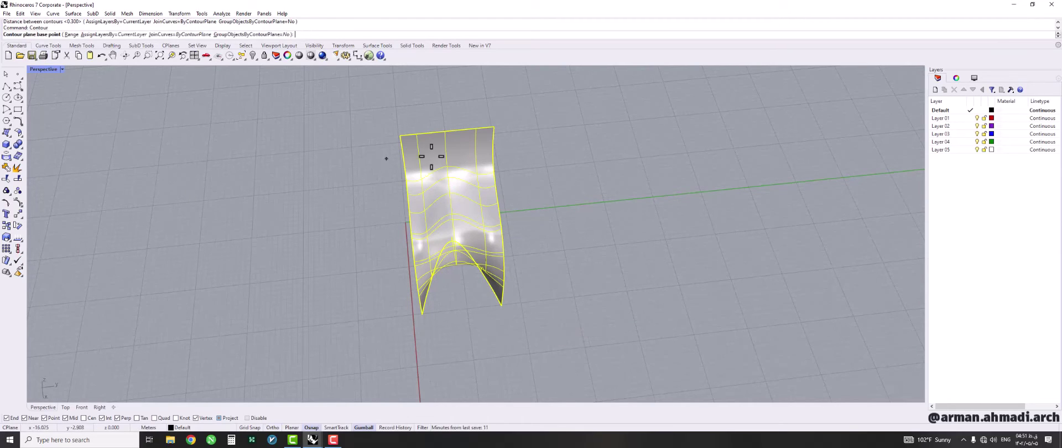
key(Escape)
right_drag(141, 146, 139, 145)
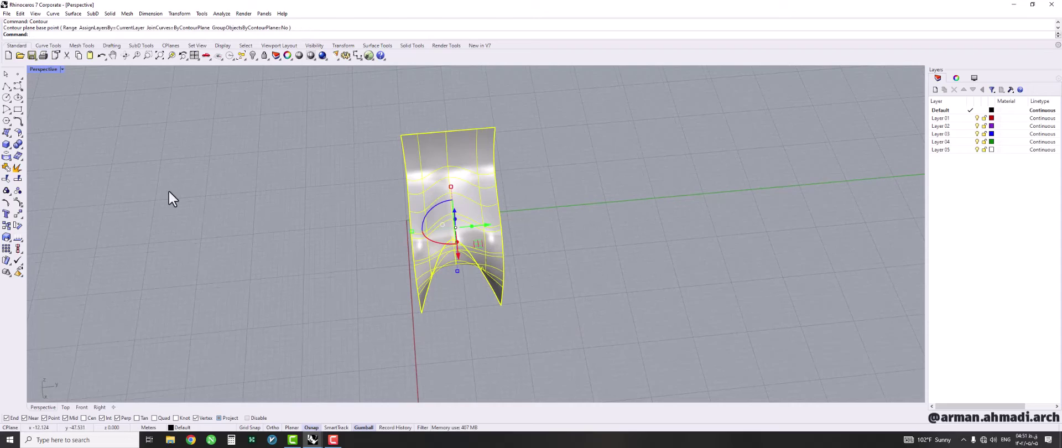
key(Return)
key(Escape)
key(Escape)
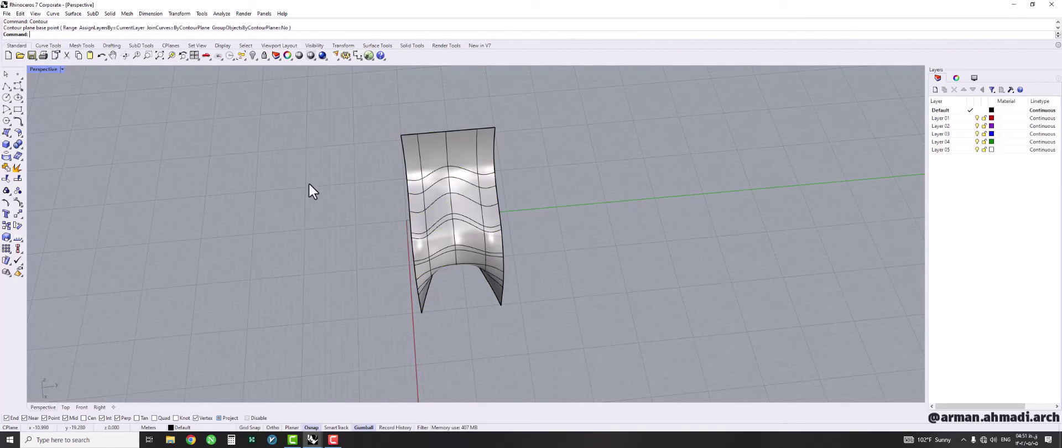
- Contour the lofted surface across the chair's width with a distance of 0.6 m between contours
click(423, 184)
click(433, 190)
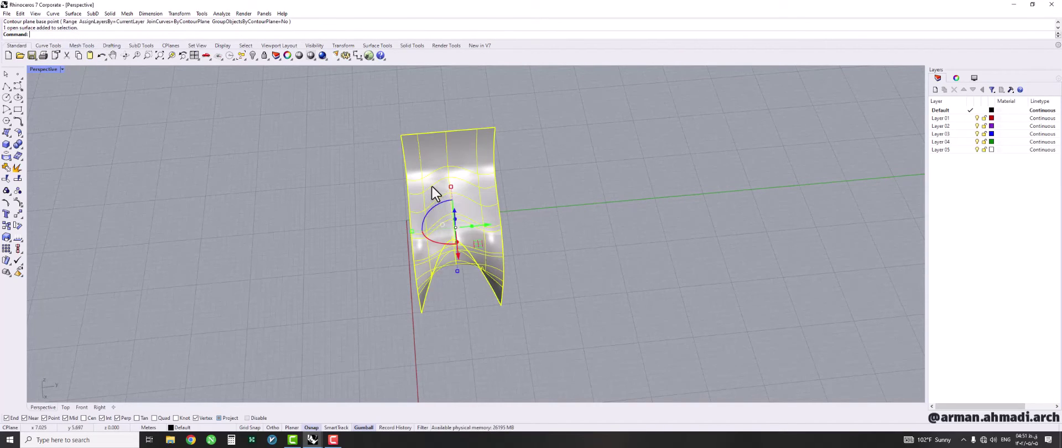
text(COn)
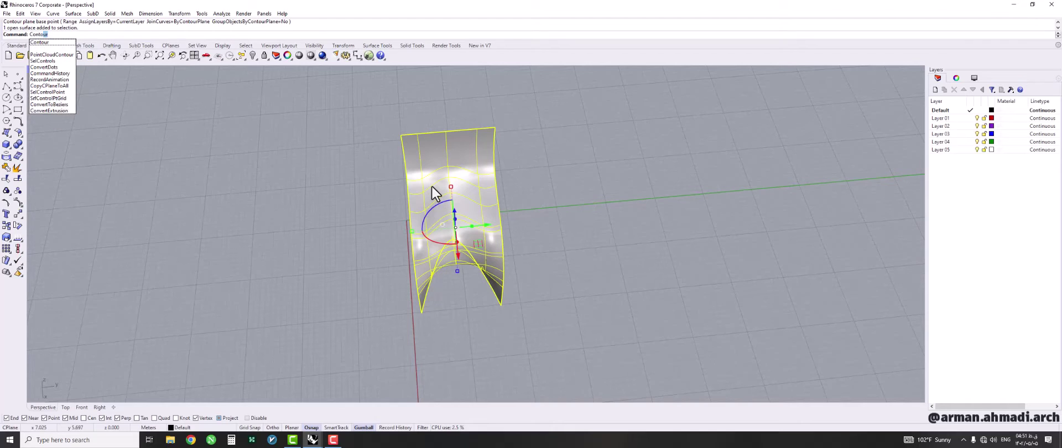
key(Return)
click(415, 331)
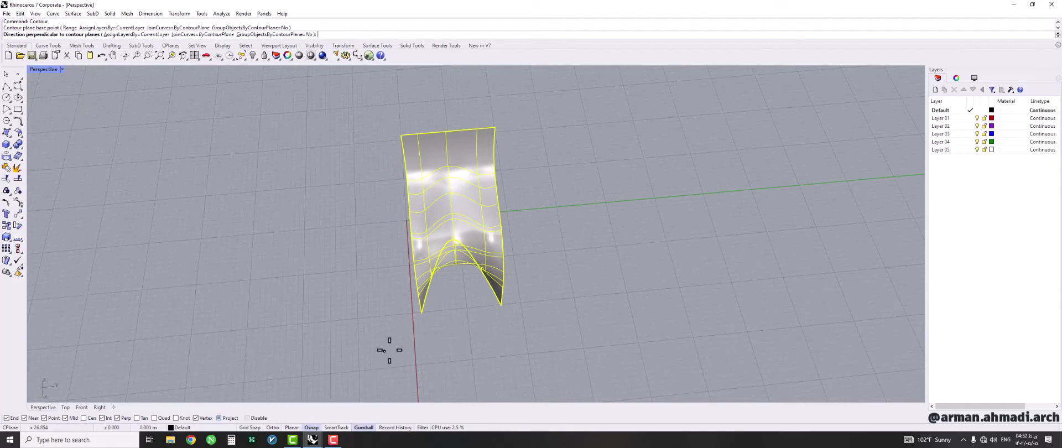
click(573, 336)
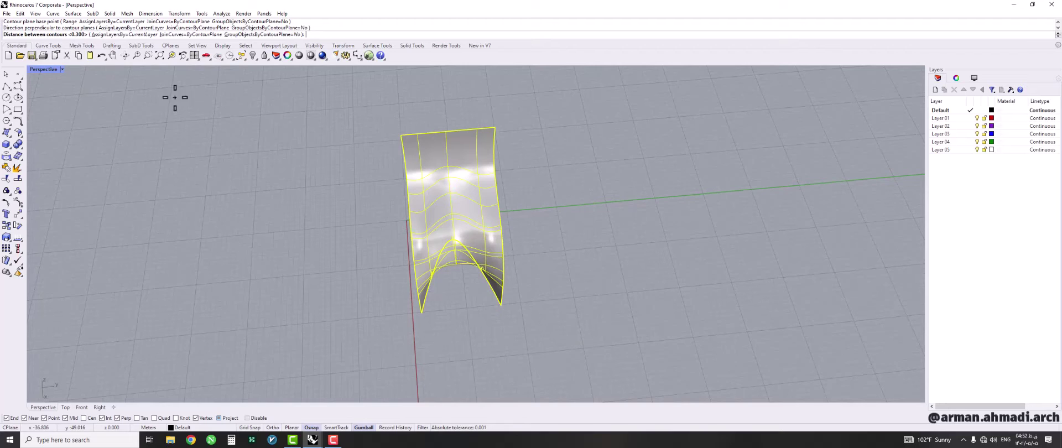
text(0.6)
key(Return)
- Move the contour curves along the green axis, clear of the lofted surface, and group them
right_drag(496, 164, 496, 258)
drag(489, 231, 693, 207)
shift+right_drag(738, 310, 497, 332)
scroll(497, 331, up, 5)
click(6, 191)
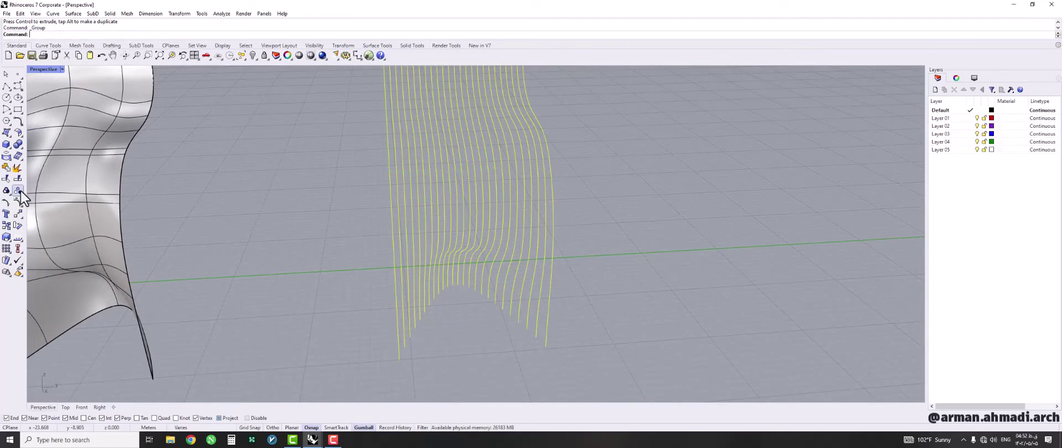
- Try to extrude the grouped contour curves along the chair's width into flat strips
scroll(613, 276, down, 4)
right_drag(604, 277, 532, 174)
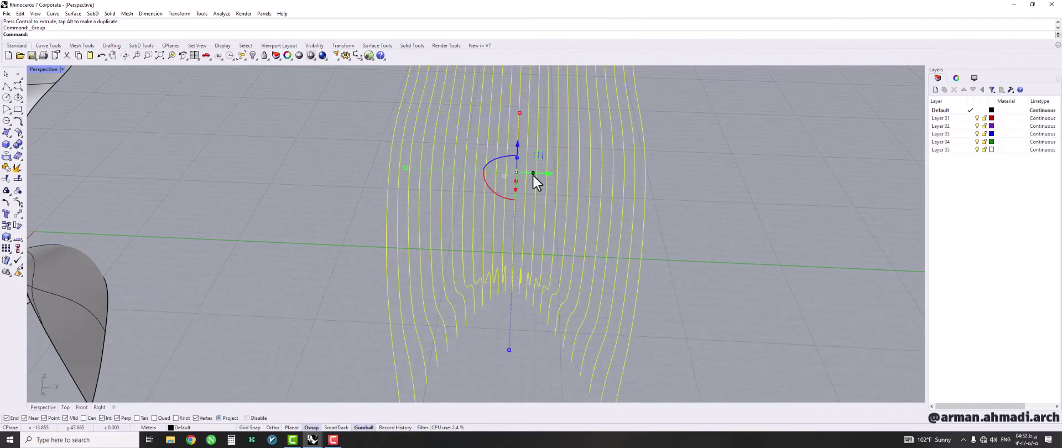
drag(532, 174, 543, 178)
right_drag(350, 261, 369, 232)
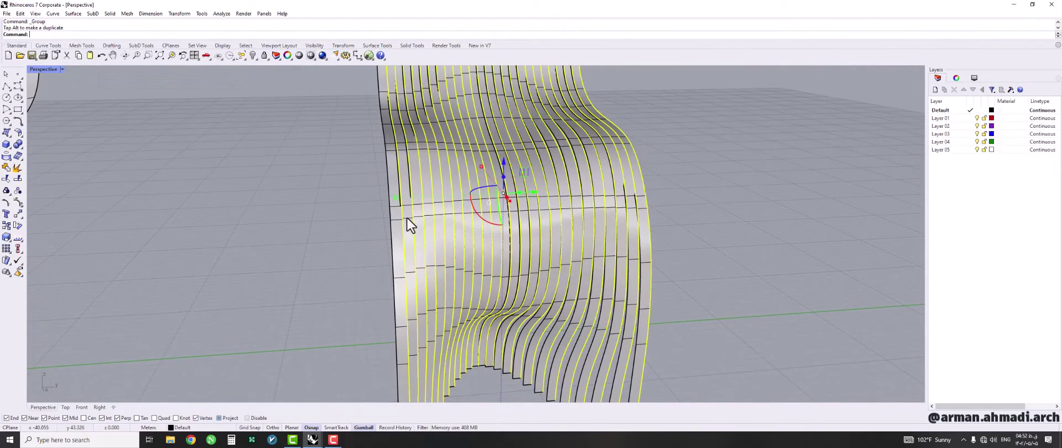
key(ctrl+z)
- Extrude the 25 contour curves slightly along the chair's width into narrow strips with gaps between them
click(562, 220)
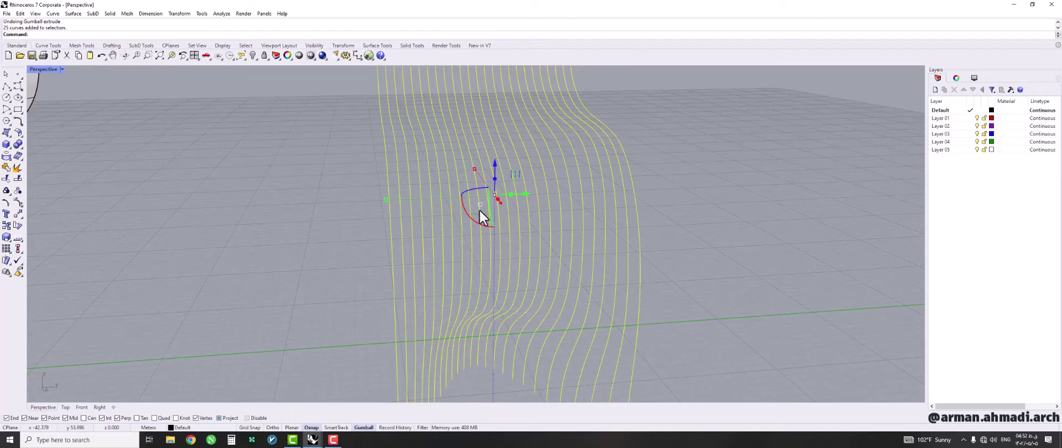
right_drag(478, 209, 456, 221)
drag(516, 204, 525, 201)
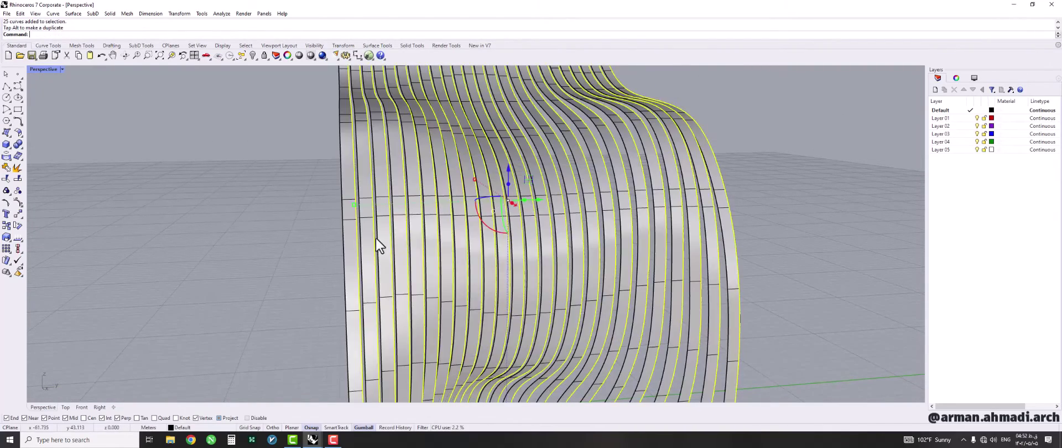
scroll(376, 238, down, 8)
click(619, 274)
mouse_move(426, 316)
right_down()
mouse_move(597, 274)
mouse_move(469, 278)
mouse_move(335, 311)
mouse_move(548, 261)
mouse_move(531, 257)
mouse_move(498, 285)
mouse_move(466, 277)
right_up()
scroll(430, 310, up, 3)
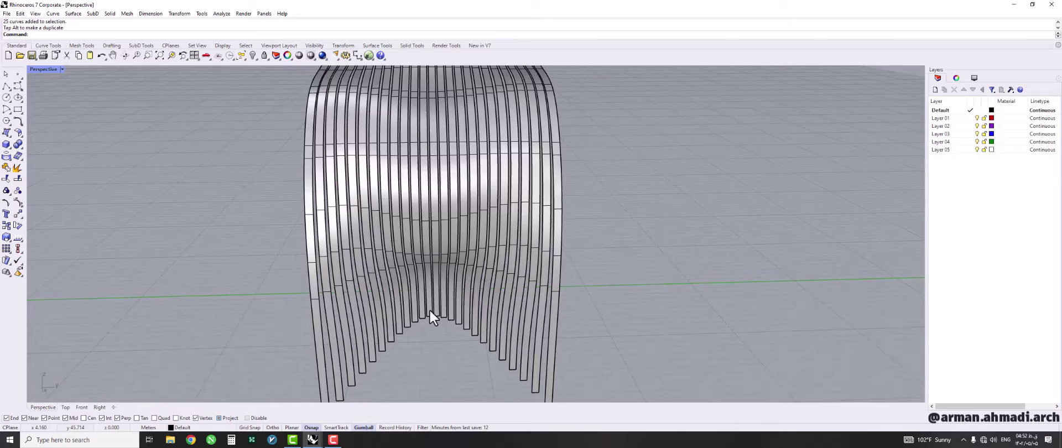
scroll(429, 309, down, 3)
right_drag(429, 308, 387, 299)
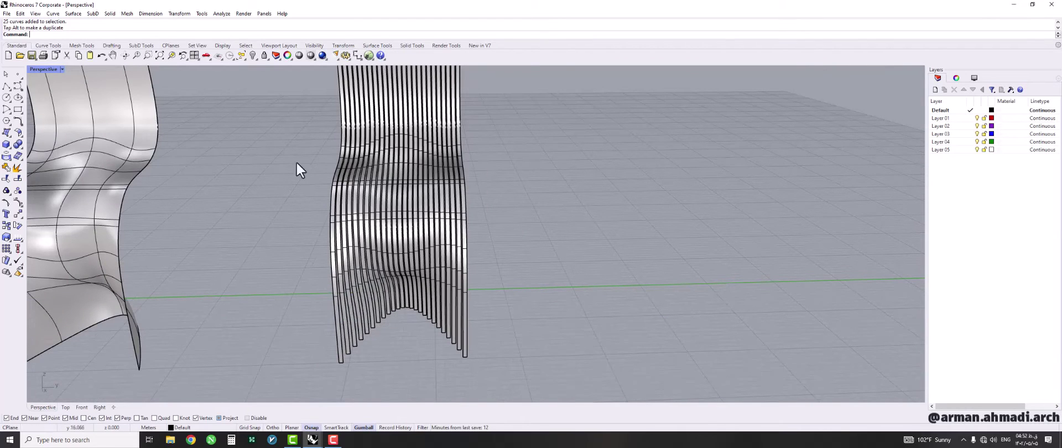
- Select only the last created extruded strips and group them
click(242, 57)
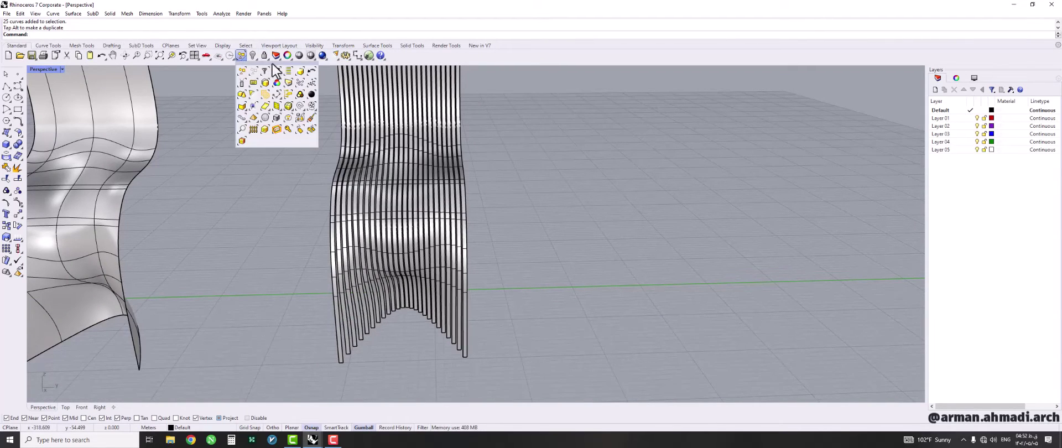
click(300, 71)
right_drag(380, 274, 419, 278)
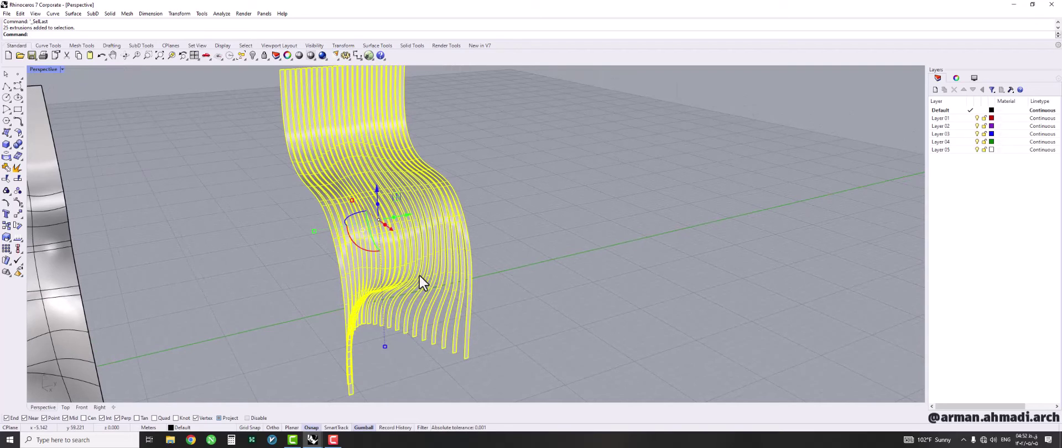
key(ctrl+g)
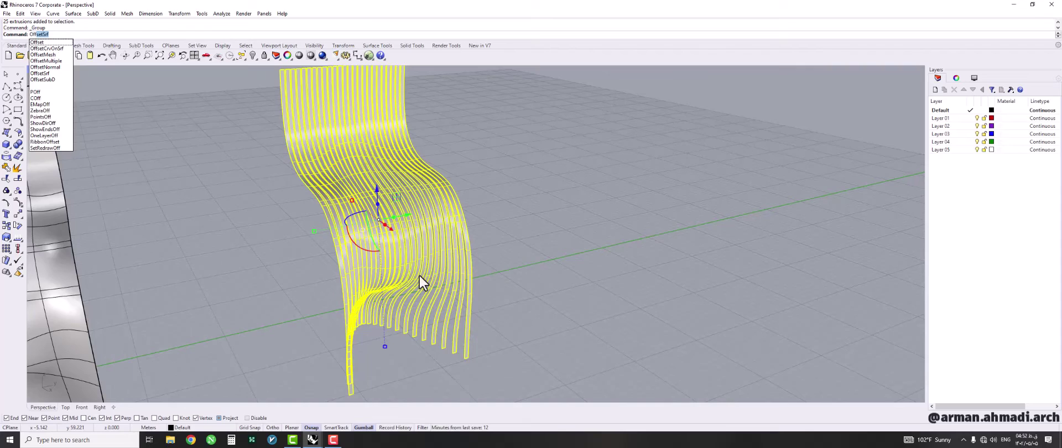
- Offset the strips with OffsetSrf by 0.6 m into solids, with all directions flipped and the input surfaces deleted
key(Return)
scroll(419, 276, down, 3)
scroll(383, 326, up, 5)
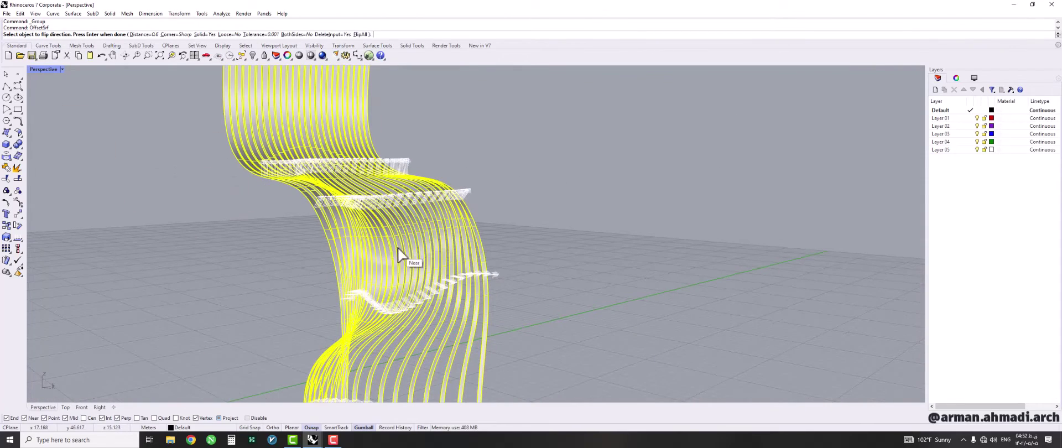
scroll(440, 309, down, 5)
right_drag(440, 300, 421, 336)
scroll(423, 303, up, 6)
right_drag(427, 296, 439, 299)
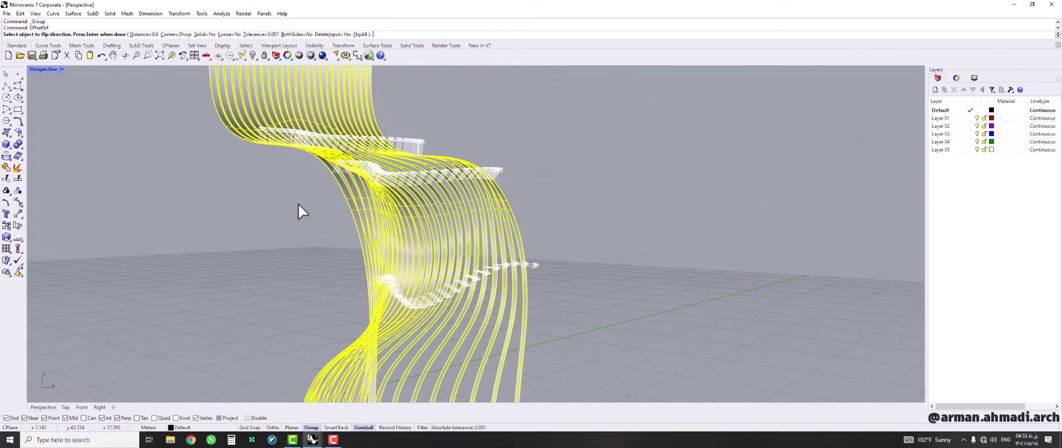
text(f)
key(Return)
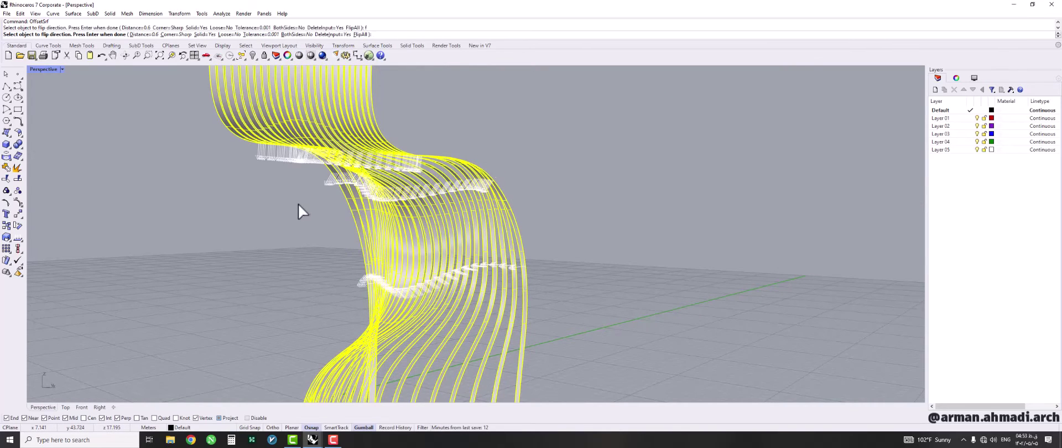
scroll(439, 232, down, 4)
key(Return)
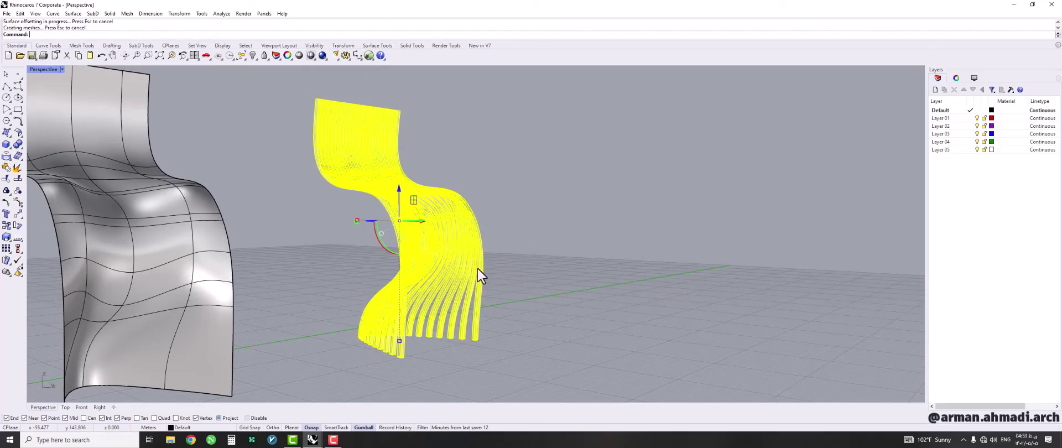
right_drag(524, 304, 480, 310)
click(506, 325)
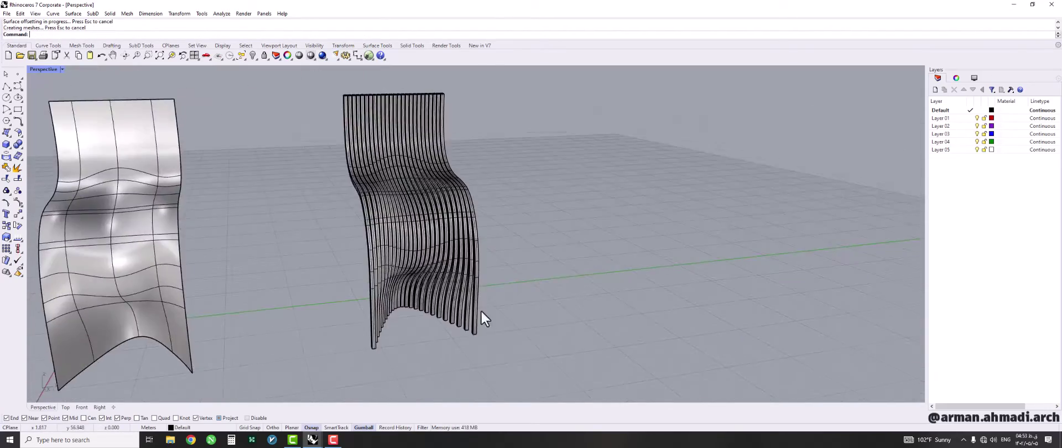
- Set the Perspective view to the Arctic display mode and examine the solid slats from several angles
scroll(416, 231, up, 8)
right_drag(416, 231, 446, 254)
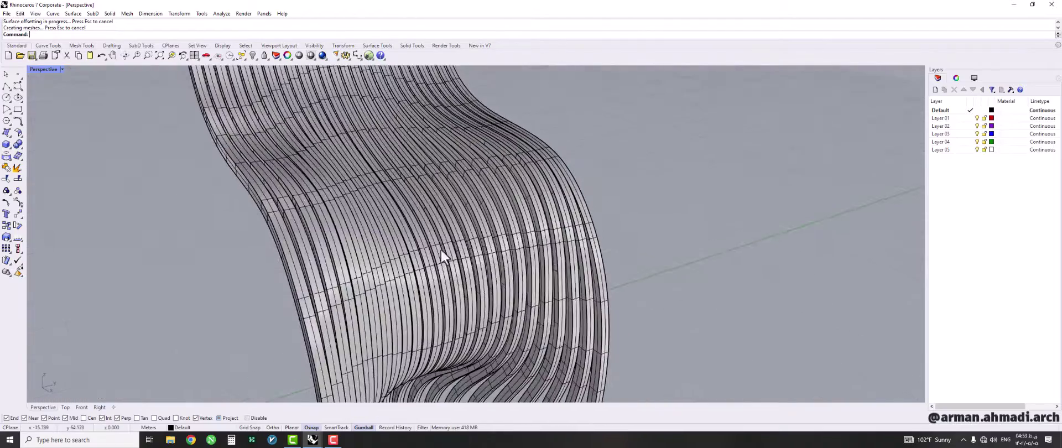
scroll(462, 268, down, 10)
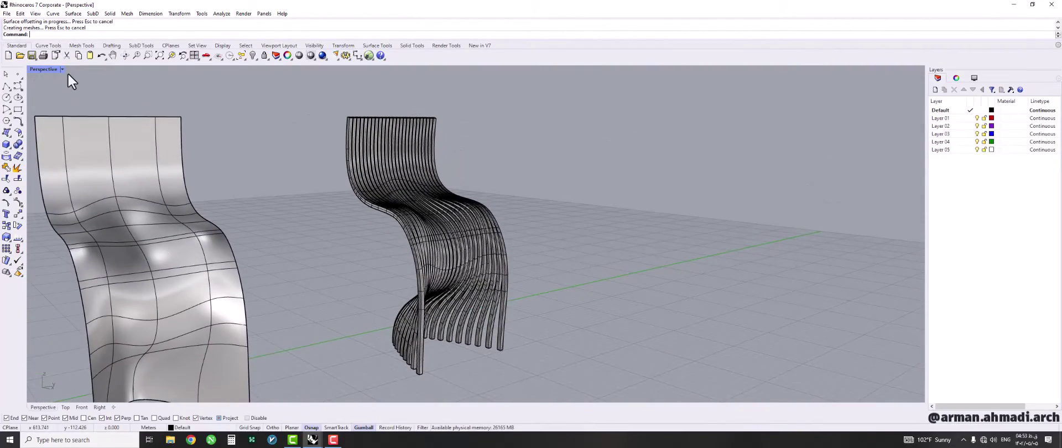
click(62, 69)
click(87, 174)
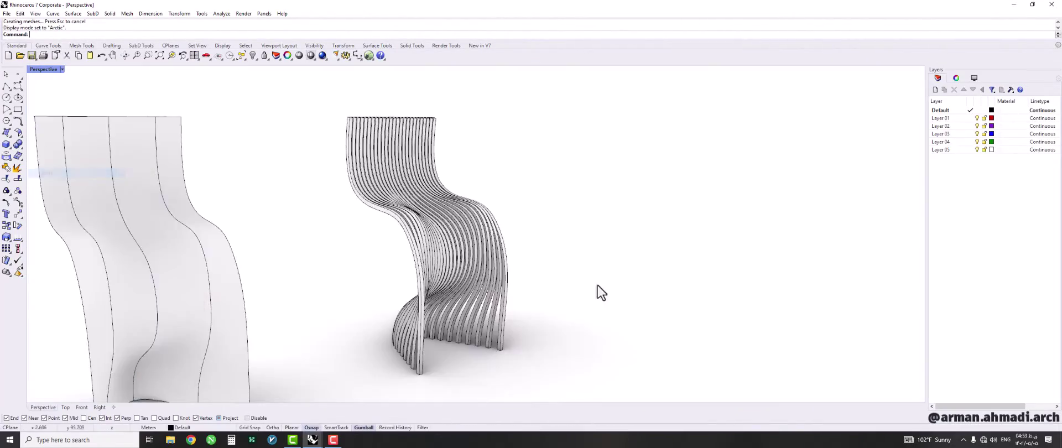
scroll(597, 285, down, 3)
right_drag(588, 277, 562, 287)
scroll(503, 246, up, 8)
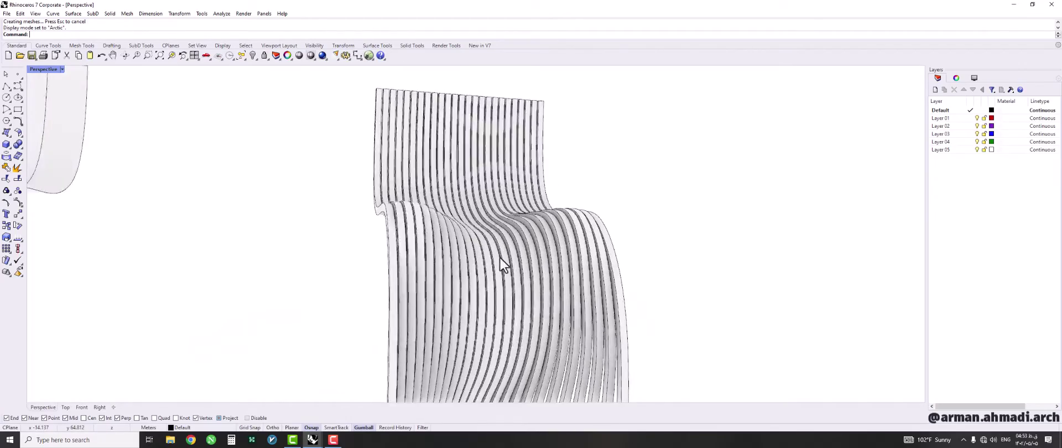
right_drag(499, 258, 516, 298)
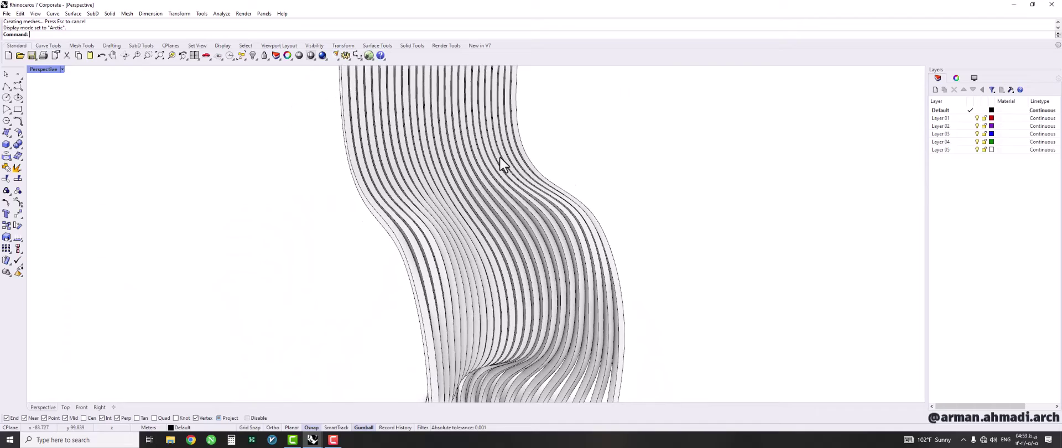
scroll(614, 292, down, 5)
right_drag(614, 292, 623, 312)
- Switch to the cover file, view the finished reference chair from another angle, and return to the working model
click(312, 440)
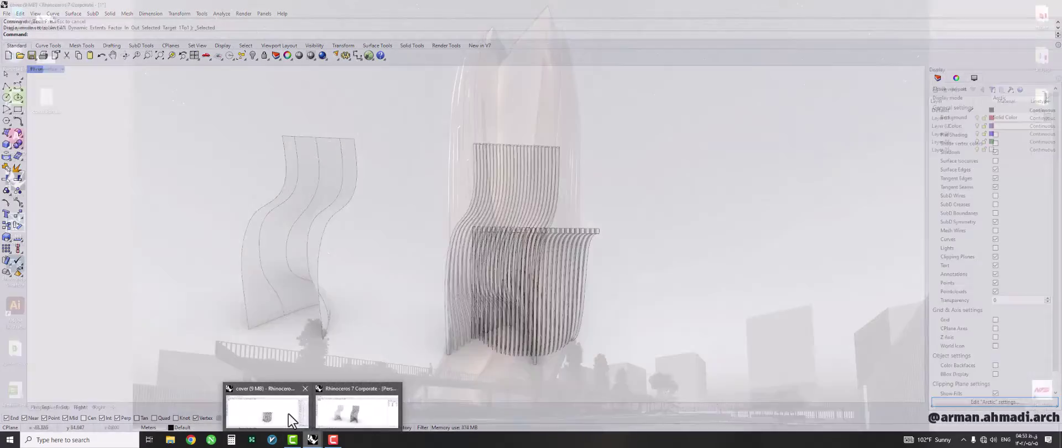
click(285, 412)
right_drag(483, 284, 441, 183)
click(313, 440)
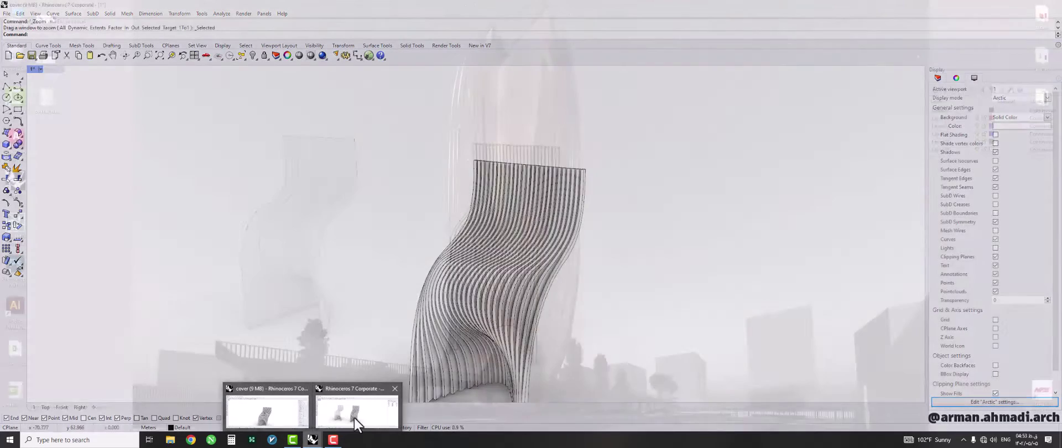
click(354, 414)
- Move the slats and their curves farther from the lofted surface along the green axis, and set the display mode to Shaded
right_drag(516, 211, 598, 267)
scroll(484, 224, up, 5)
scroll(590, 174, down, 5)
drag(595, 220, 430, 257)
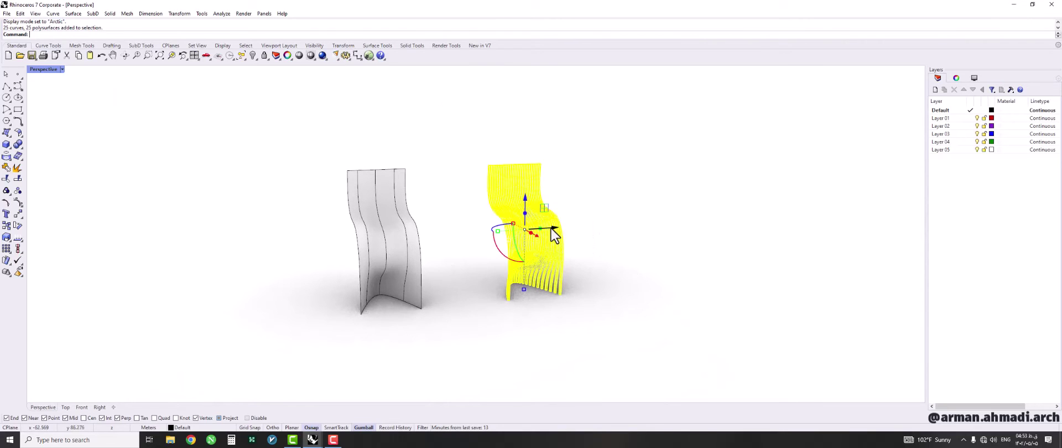
drag(552, 228, 728, 216)
shift+right_drag(787, 291, 482, 312)
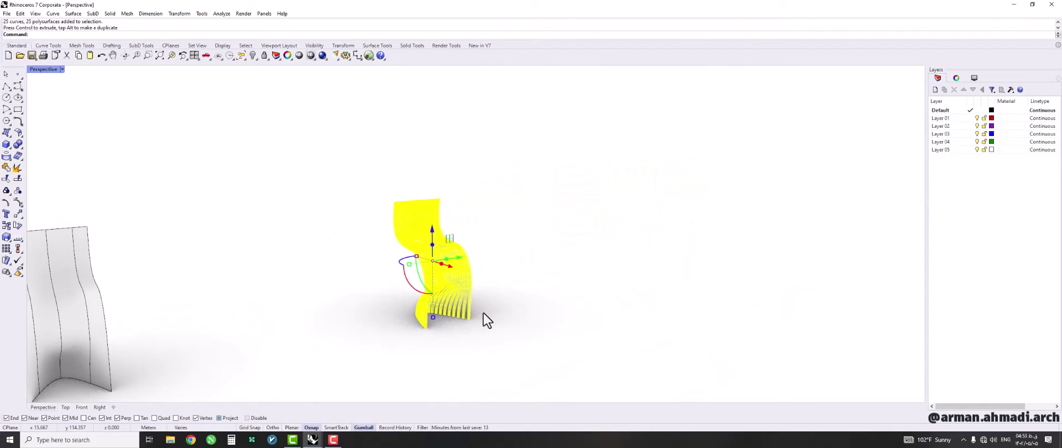
key(Escape)
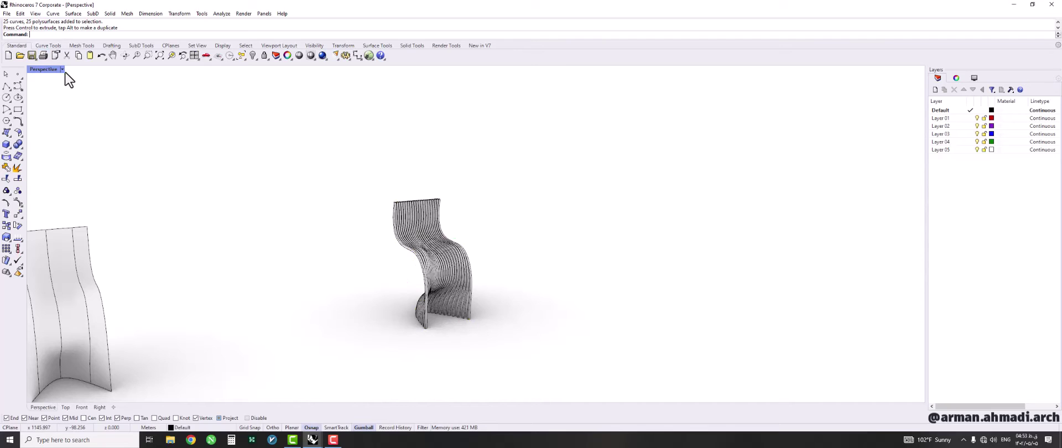
click(62, 70)
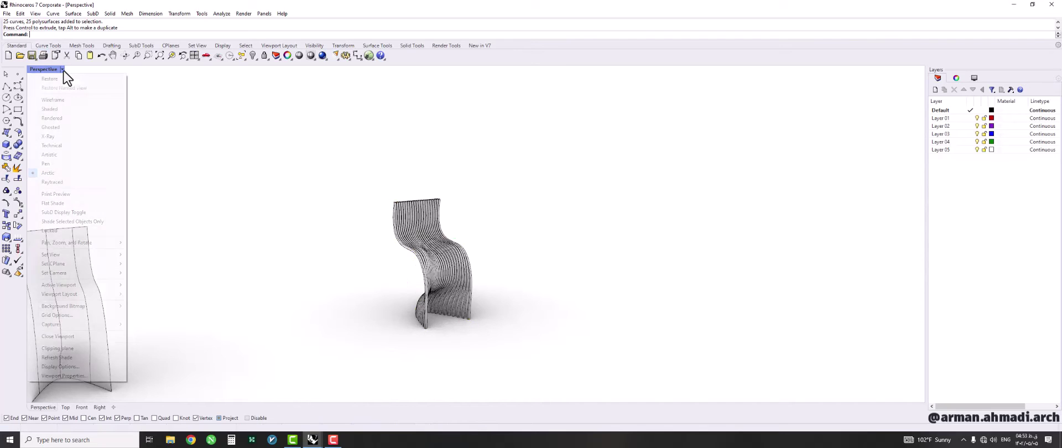
click(75, 110)
- Start CageEdit on the slats and their curves, using their bounding box as the control object
drag(506, 220, 365, 277)
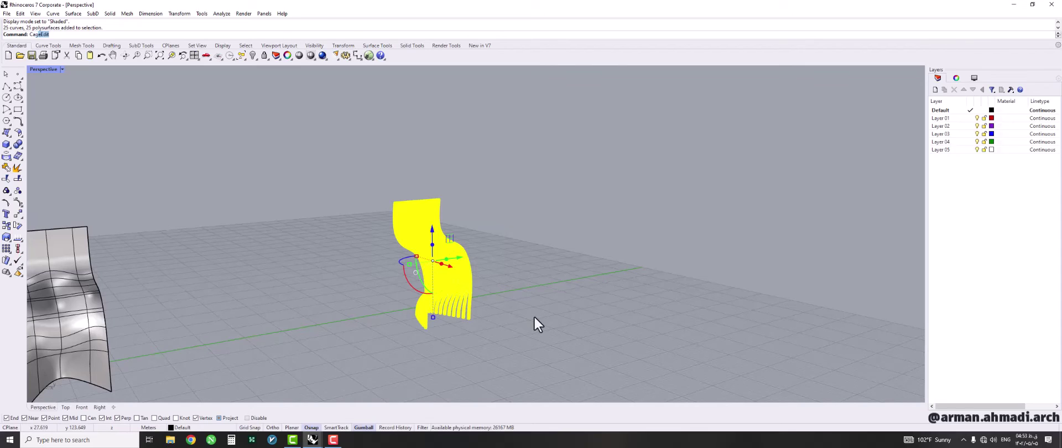
text(CageEd)
key(Return)
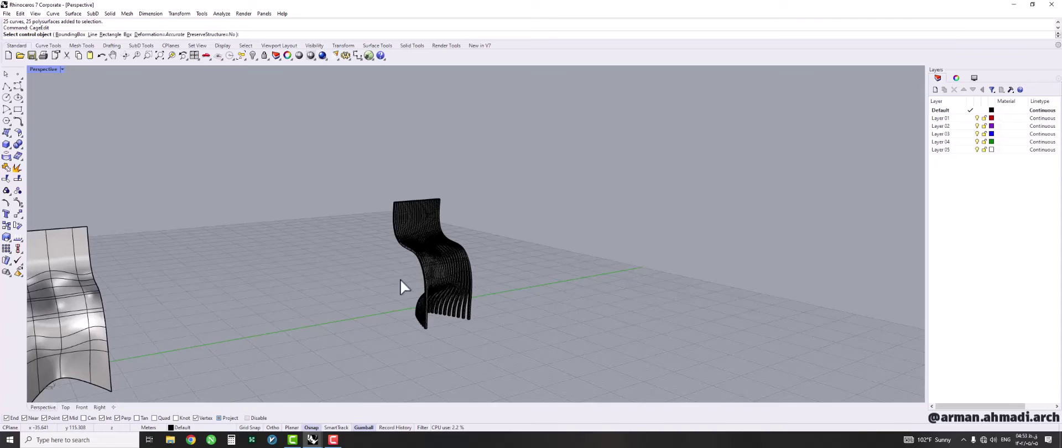
mouse_move(399, 279)
right_down()
mouse_move(433, 276)
mouse_move(407, 290)
right_up()
scroll(390, 202, up, 7)
scroll(425, 177, down, 5)
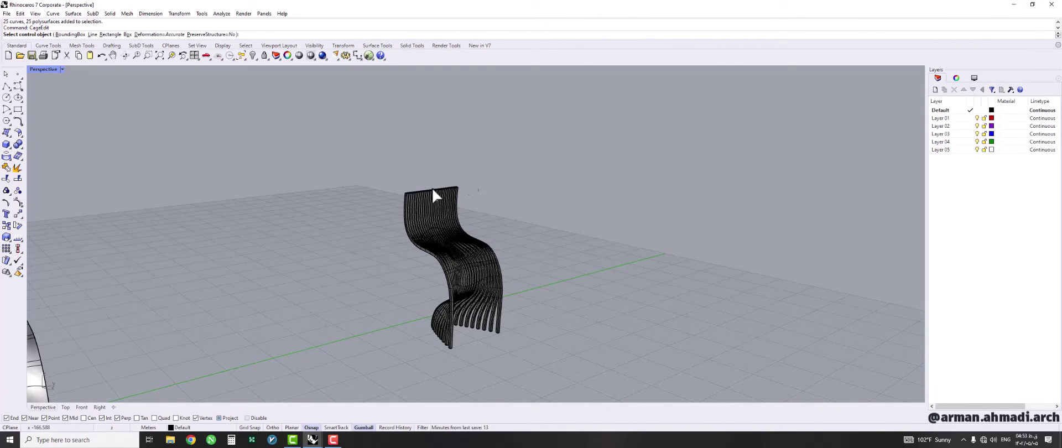
right_drag(503, 189, 437, 297)
scroll(435, 294, up, 2)
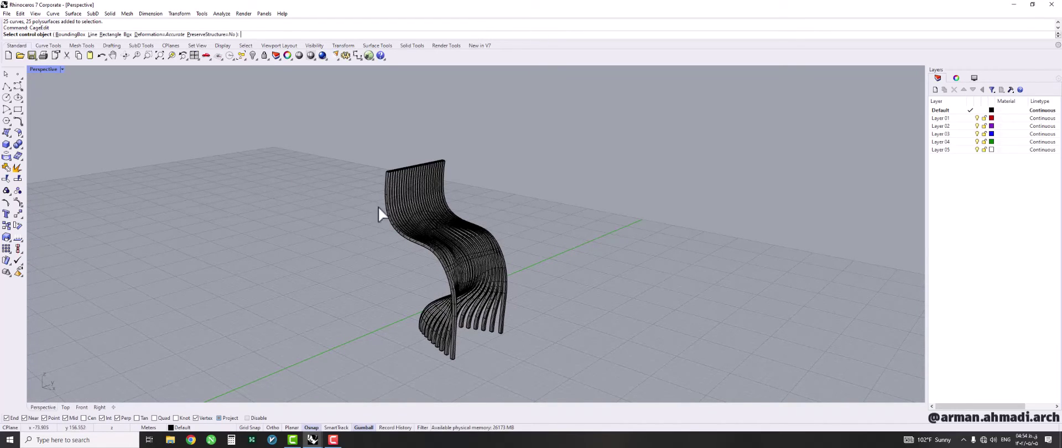
click(62, 35)
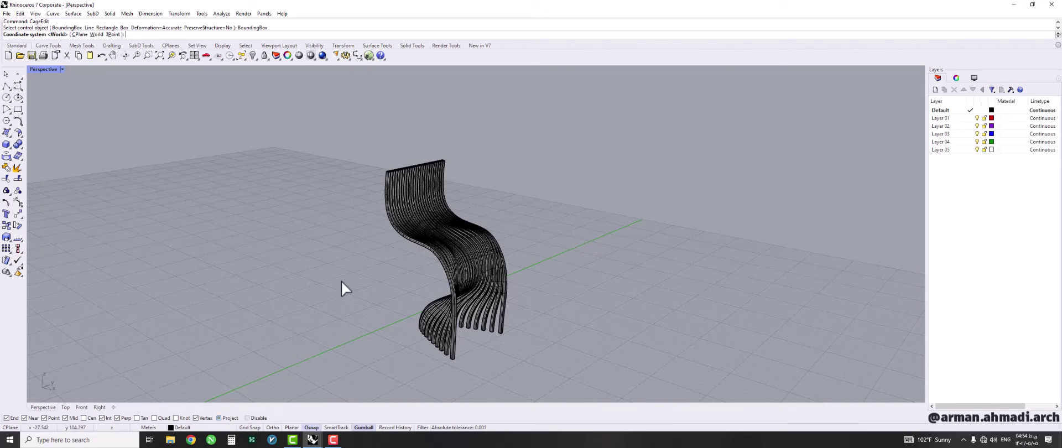
- Create the cage in World coordinates with 4 points and degree 3 in X, Y and Z, applied to the Global region
right_drag(503, 293, 500, 310)
key(Return)
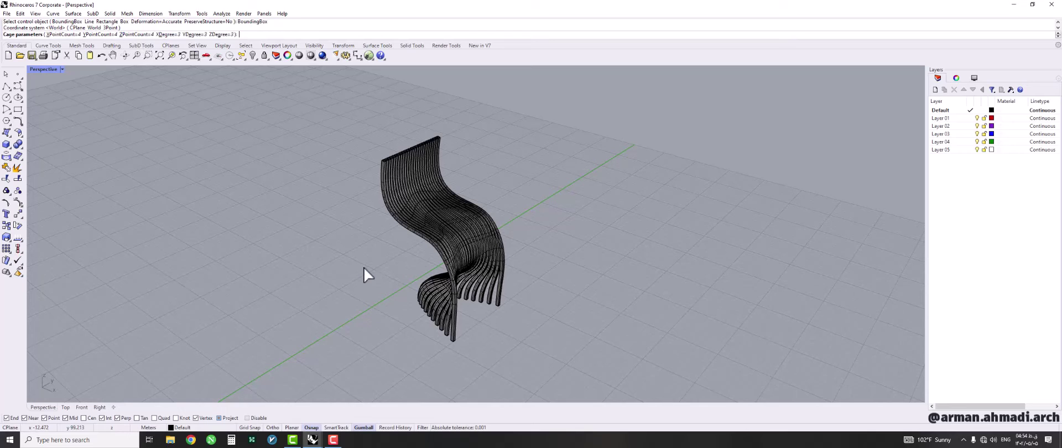
key(Return)
key(Return)
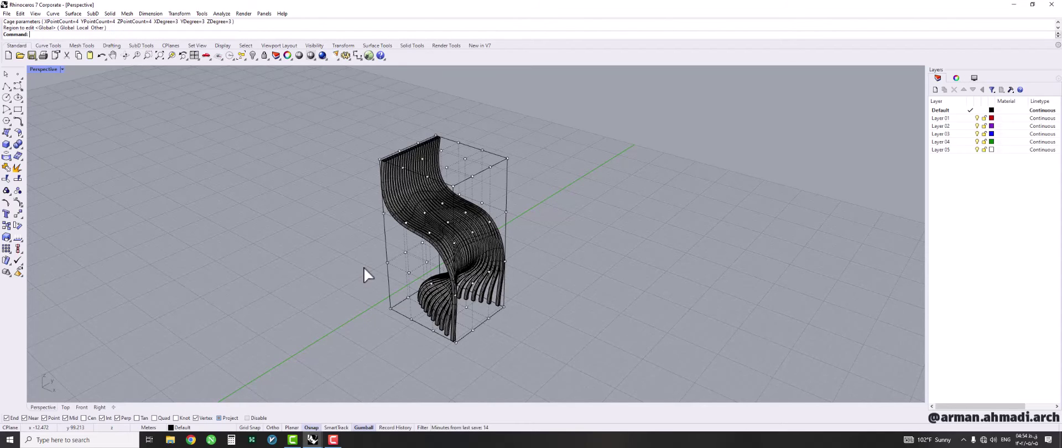
- Restrict the selection filter to control points only
right_drag(428, 310, 464, 305)
scroll(452, 281, up, 6)
scroll(451, 281, down, 6)
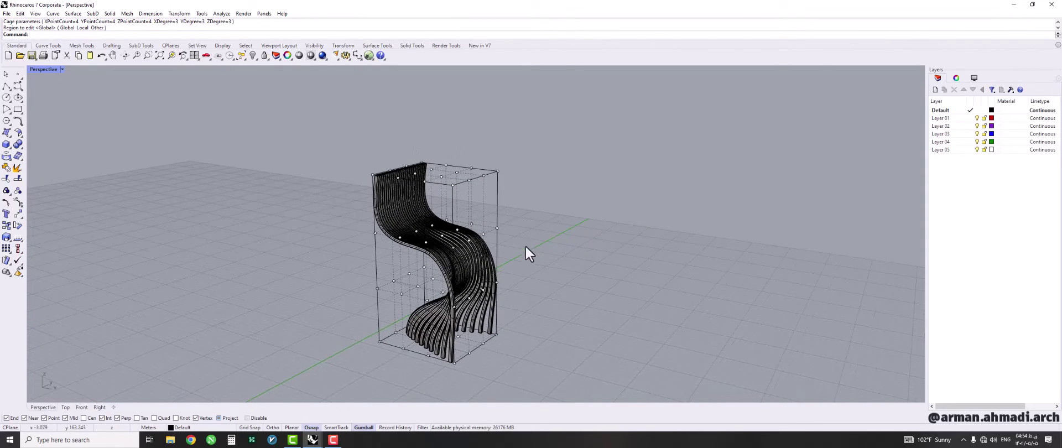
click(418, 427)
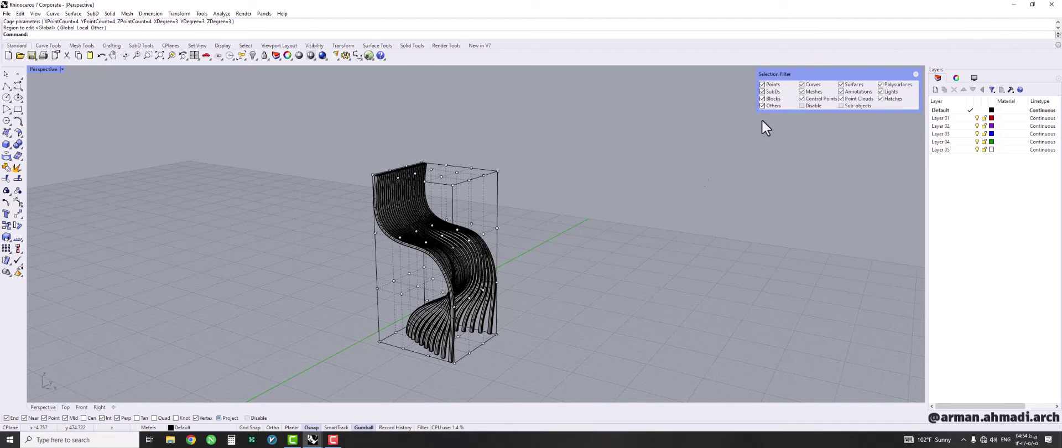
right_click(807, 99)
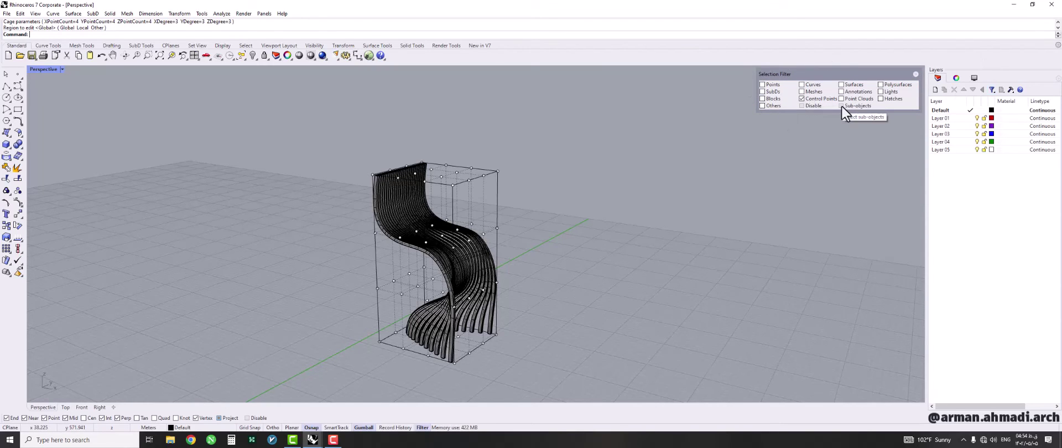
- Raise the row of four inner cage points at seat height, and the matching row of four directly beneath it, along the vertical axis
scroll(429, 242, down, 4)
right_drag(429, 242, 449, 254)
scroll(439, 260, up, 8)
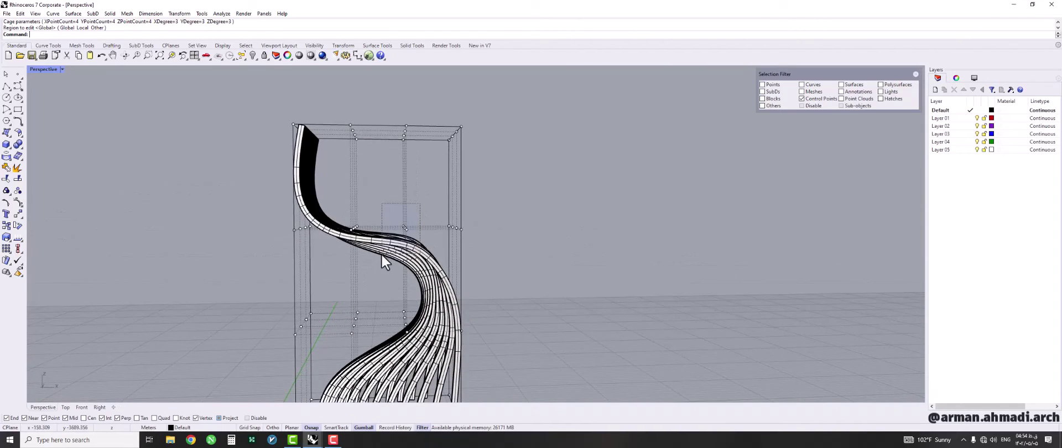
drag(381, 254, 381, 255)
right_drag(437, 279, 464, 293)
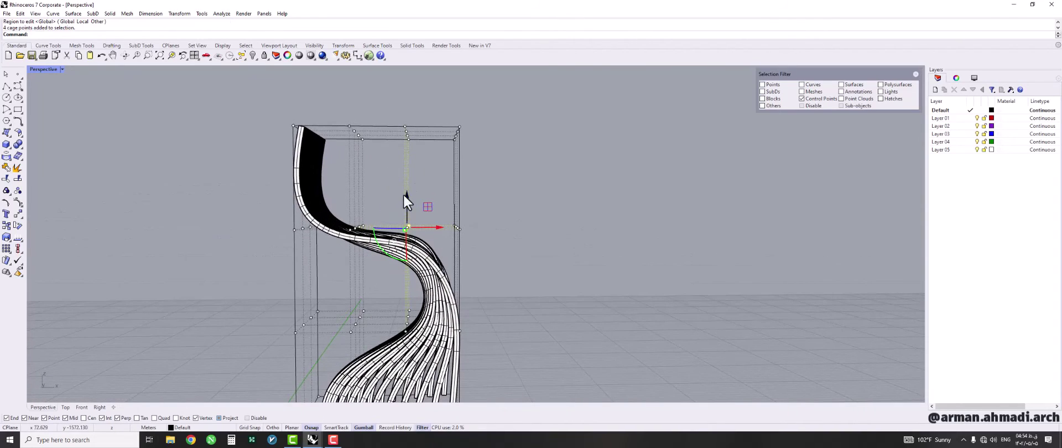
drag(407, 194, 410, 178)
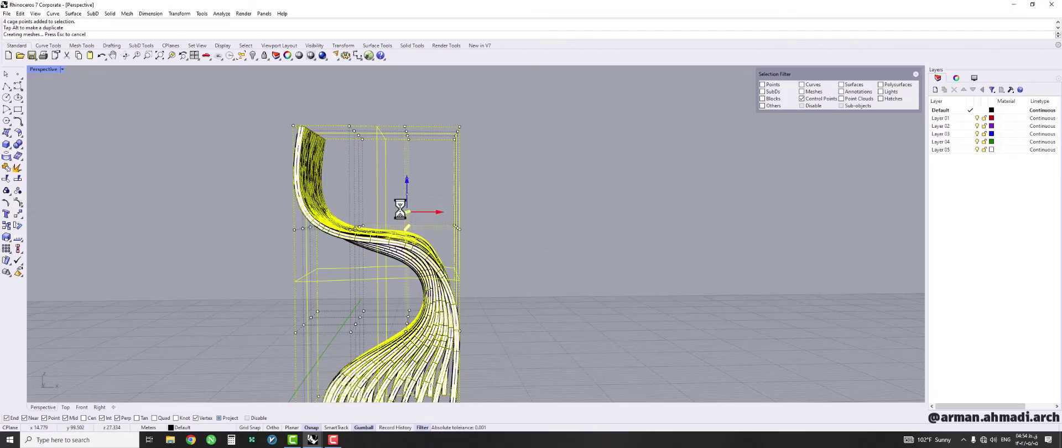
mouse_move(488, 241)
right_down()
mouse_move(360, 258)
mouse_move(495, 250)
mouse_move(491, 242)
right_up()
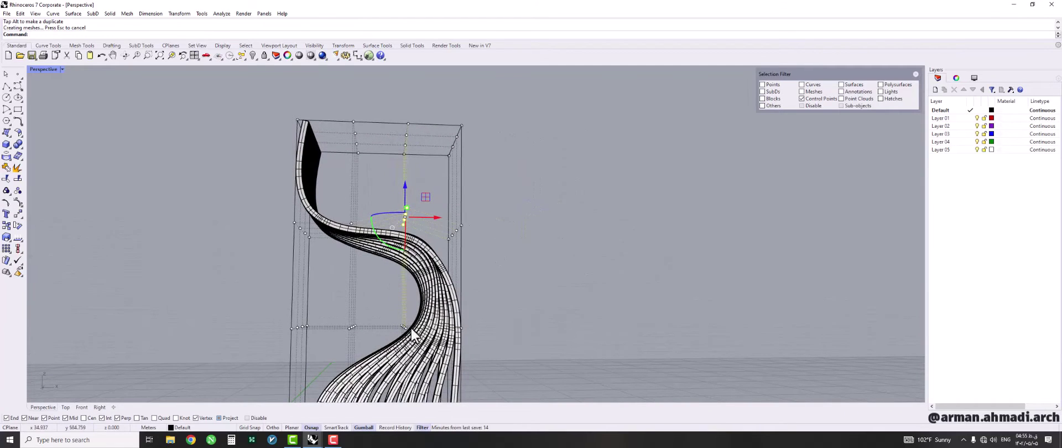
drag(418, 338, 403, 263)
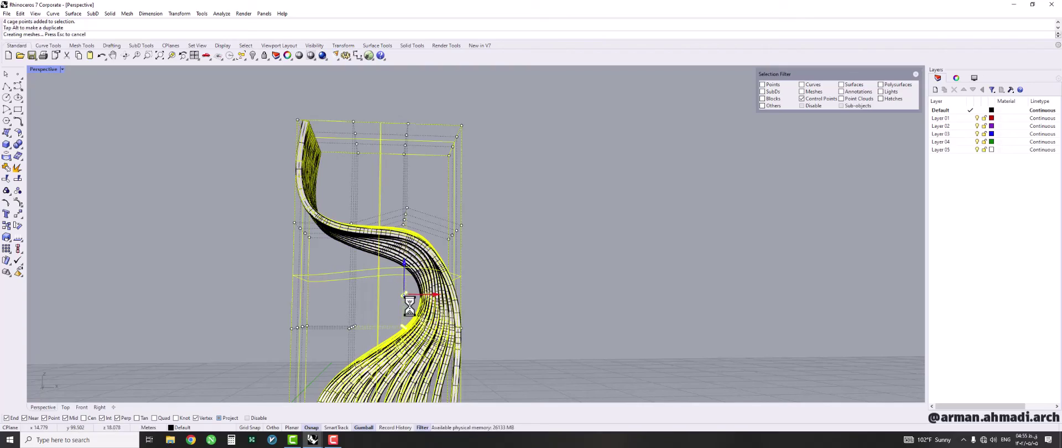
- Move the four cage points along the top edge of the backrest outward along the red axis to lean the back
right_drag(409, 305, 428, 139)
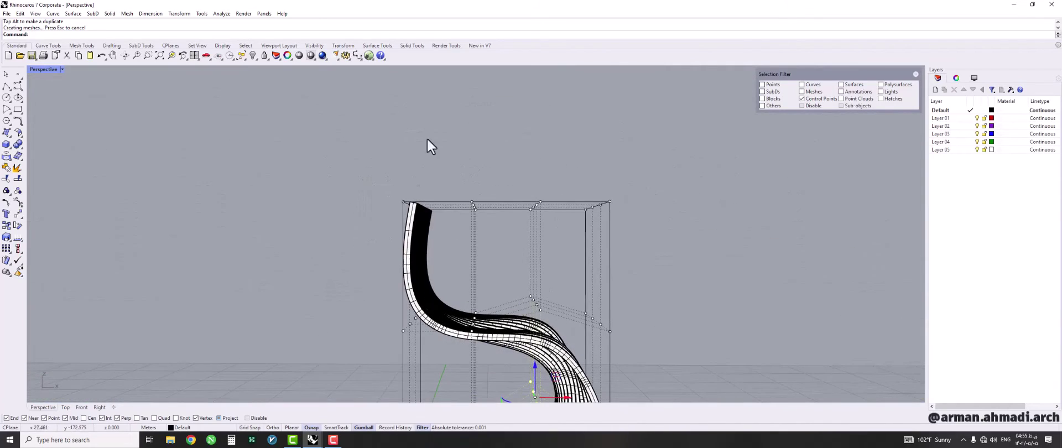
right_drag(441, 199, 458, 204)
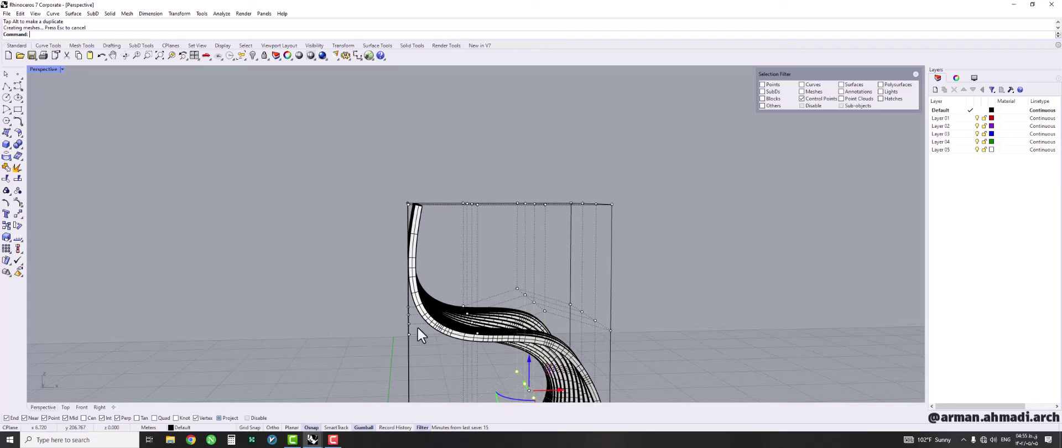
drag(436, 174, 364, 234)
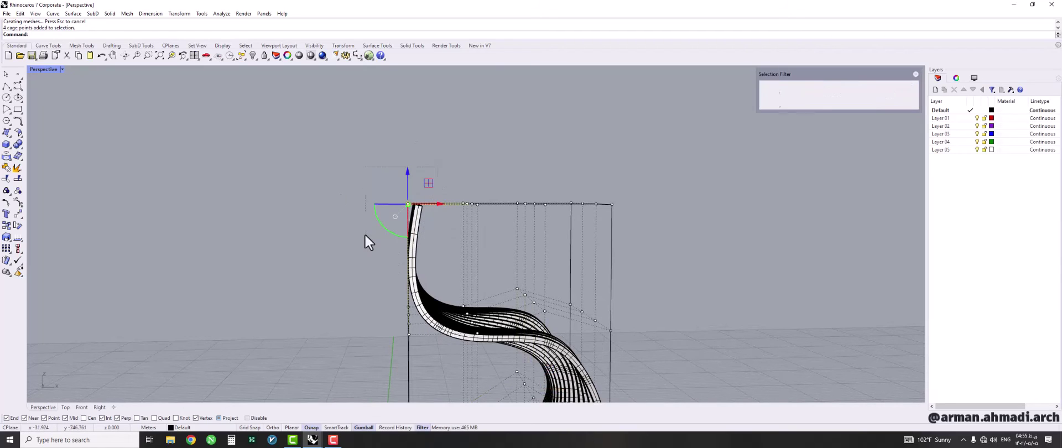
drag(436, 204, 417, 205)
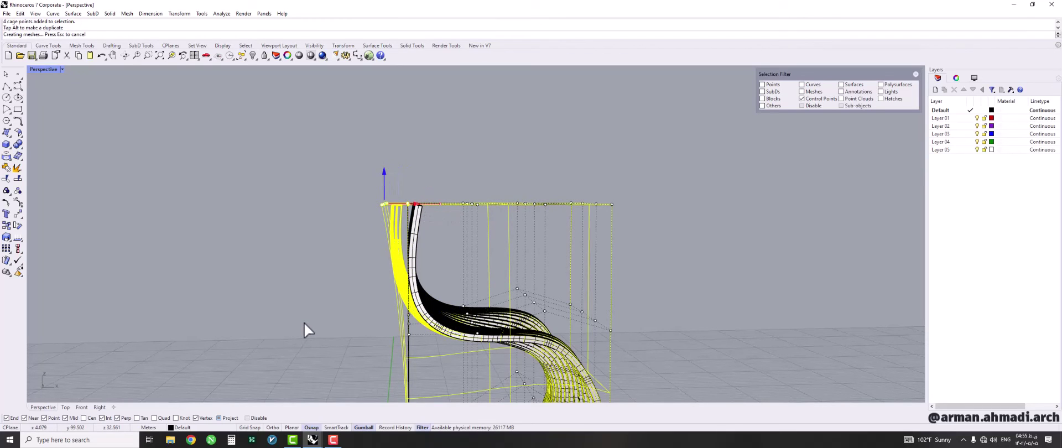
- Close the selection filter, turn off the cage points, and delete the control cage around the slats
right_drag(304, 321, 486, 274)
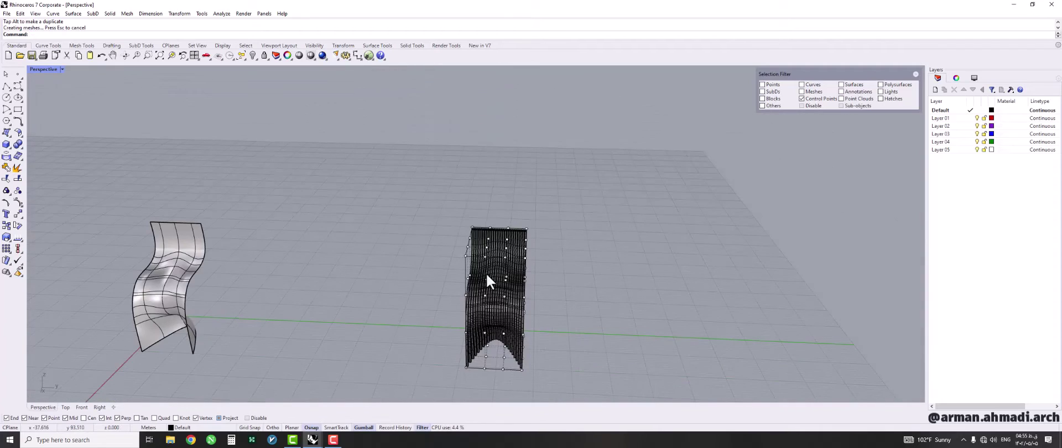
click(915, 74)
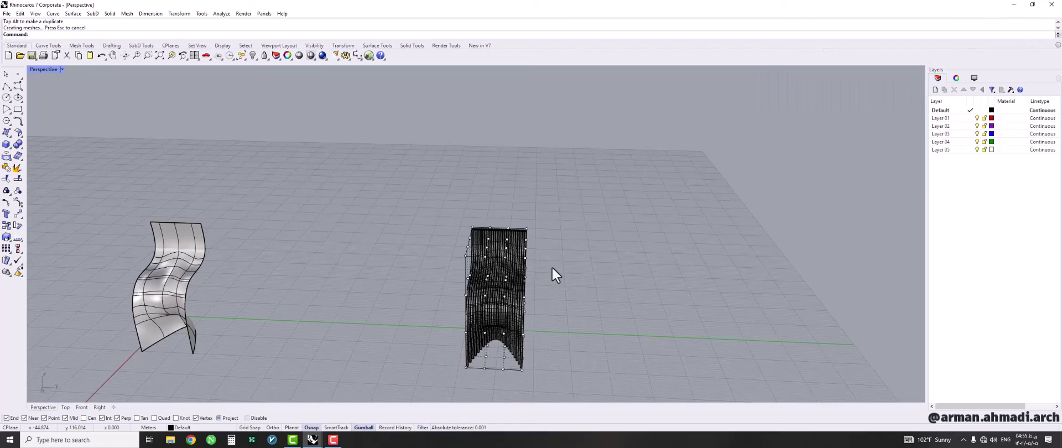
key(Escape)
right_drag(539, 287, 573, 287)
scroll(489, 275, up, 5)
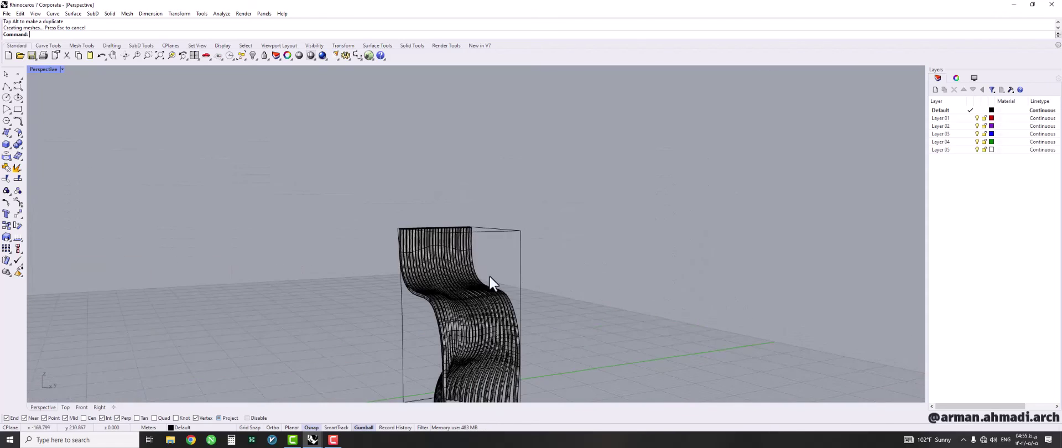
click(513, 257)
key(Delete)
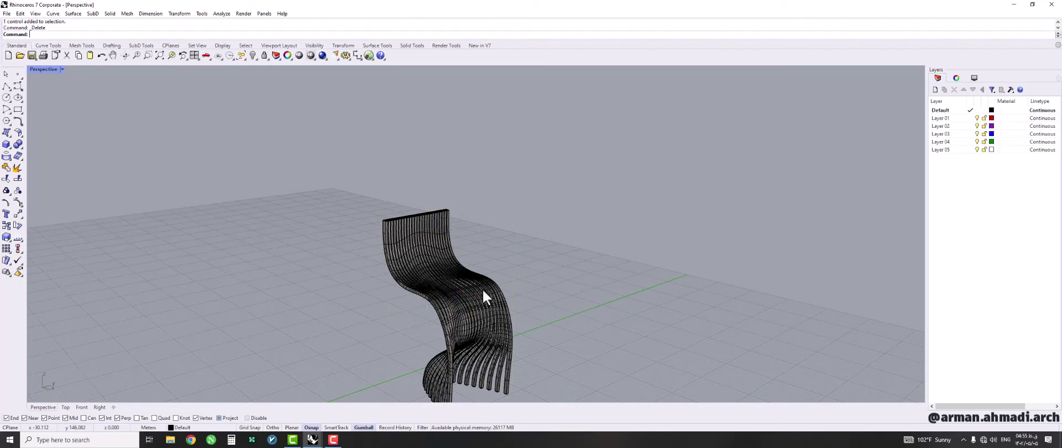
- Set the Perspective view to the Arctic display mode and examine the reshaped slatted chair
scroll(482, 287, down, 1)
click(62, 69)
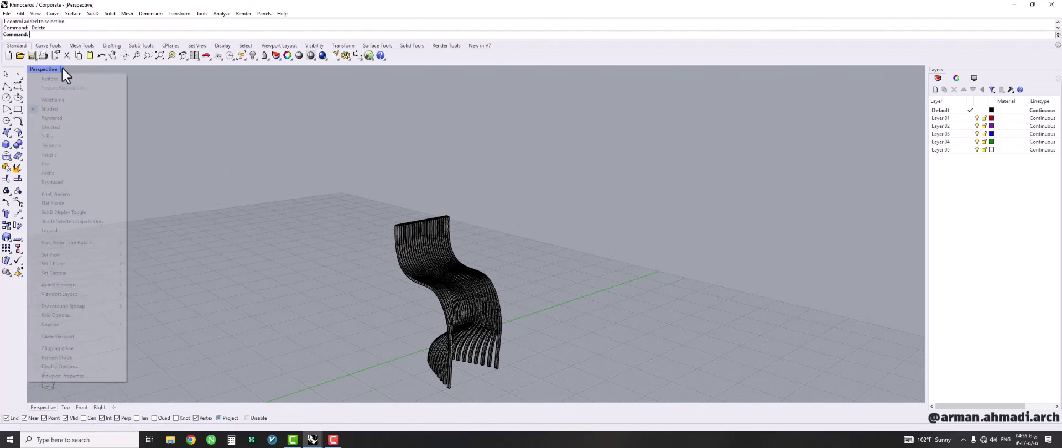
click(67, 172)
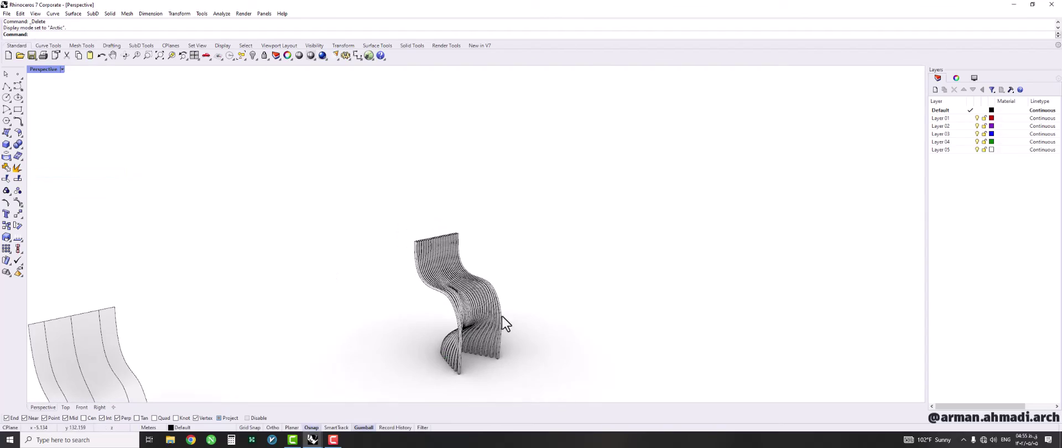
mouse_move(483, 331)
shift+right_down()
mouse_move(422, 256)
mouse_move(467, 283)
mouse_move(423, 285)
mouse_move(528, 288)
mouse_move(477, 303)
mouse_move(435, 284)
mouse_move(474, 266)
mouse_move(338, 279)
mouse_move(398, 275)
mouse_move(408, 297)
mouse_move(465, 251)
mouse_move(430, 299)
mouse_move(381, 296)
mouse_move(447, 300)
mouse_move(383, 307)
mouse_move(460, 313)
mouse_move(433, 300)
mouse_move(362, 309)
mouse_move(460, 307)
shift+right_up()
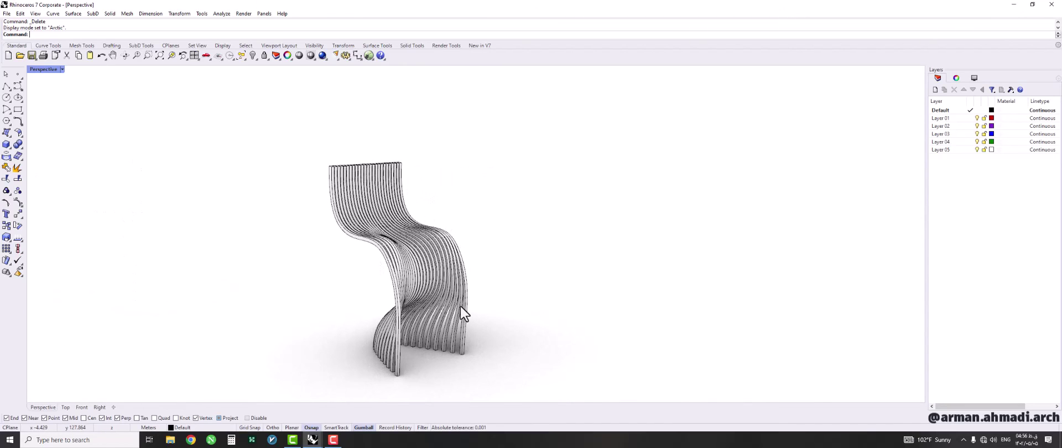